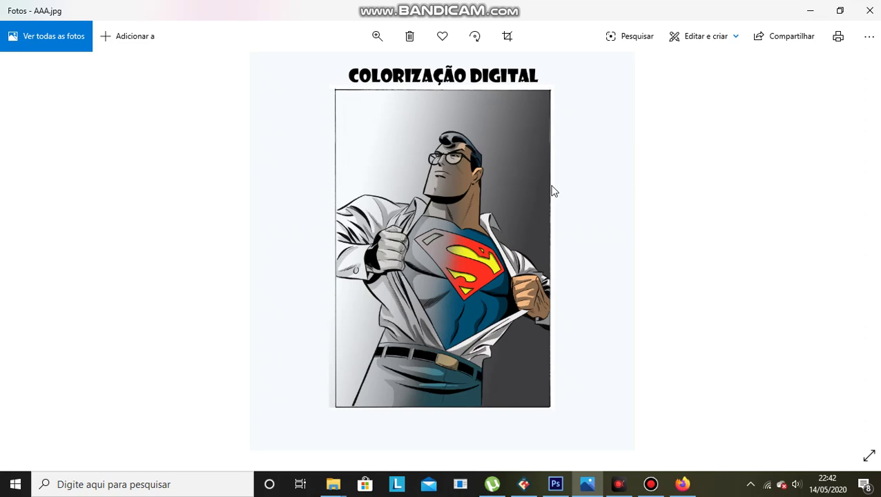
- Browse the line-art and coloured comic samples in Photos from AAA.jpg through superman 2.jpg
key("Right")
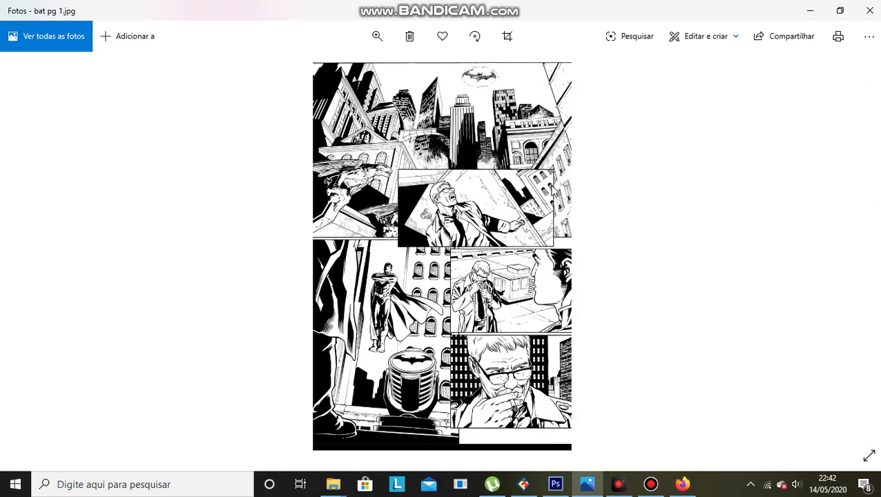
key("Right")
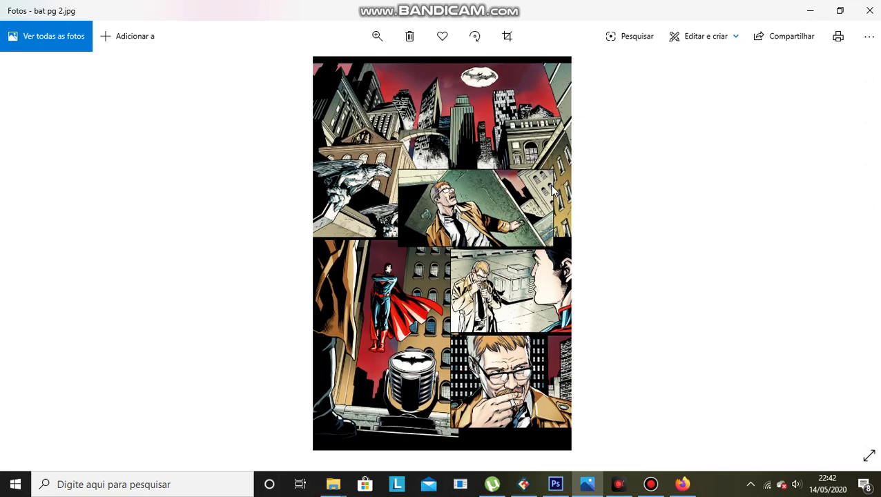
key("Right")
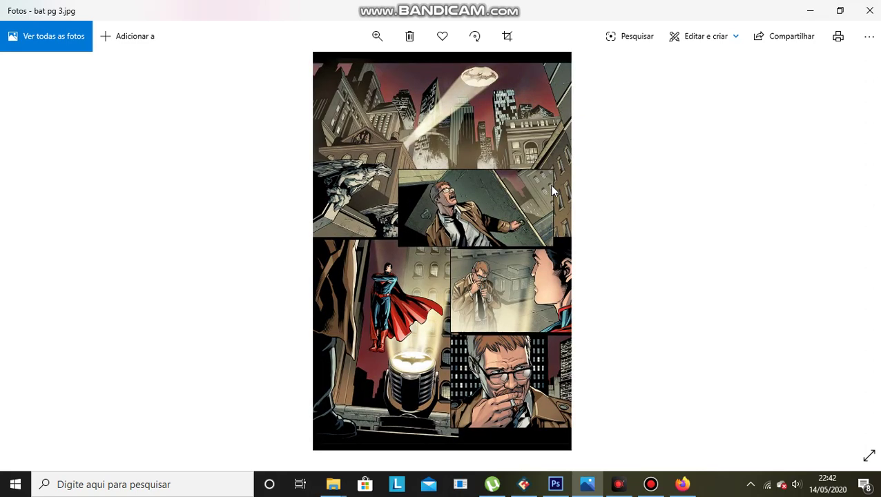
key("Right")
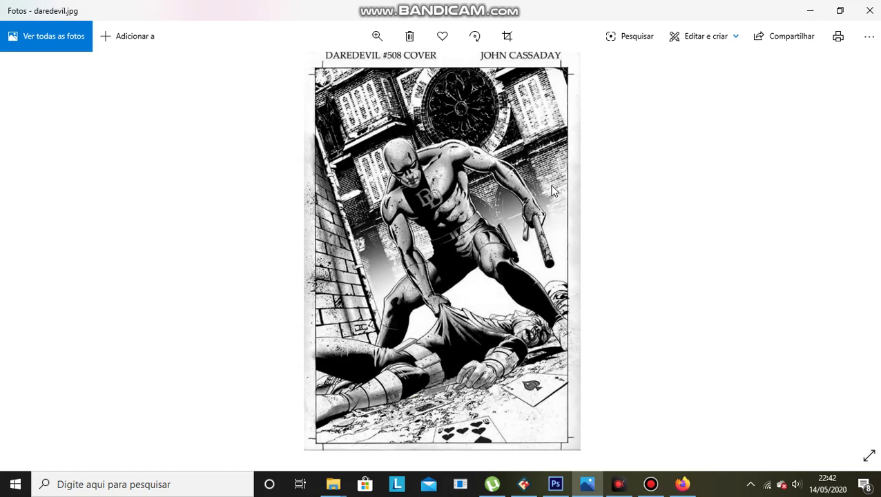
key("Right")
key("Right")
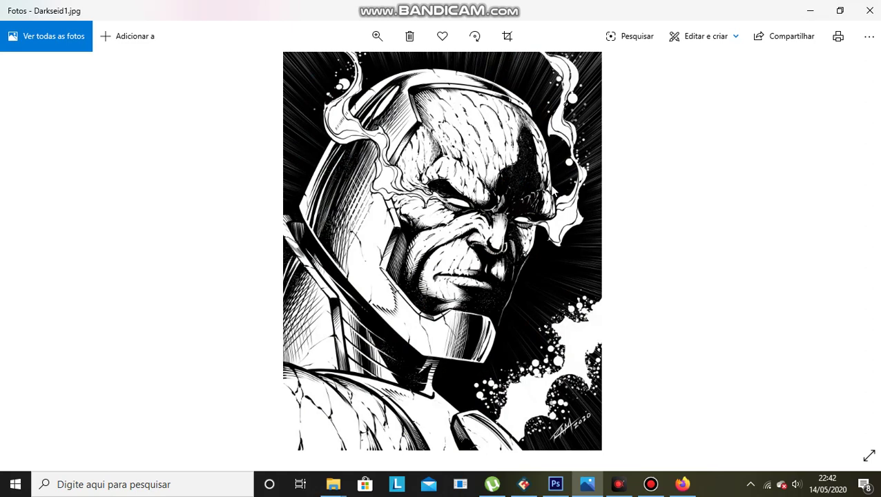
key("Right")
key("Right")
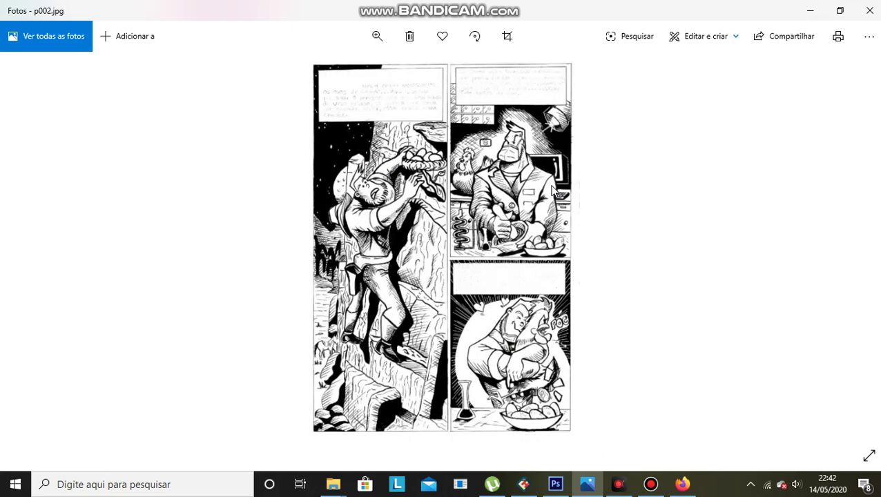
key("Right")
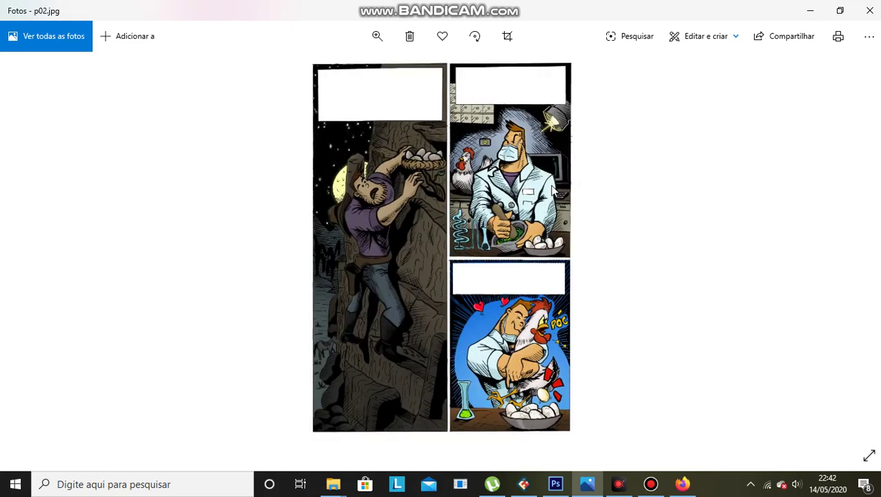
key("Right")
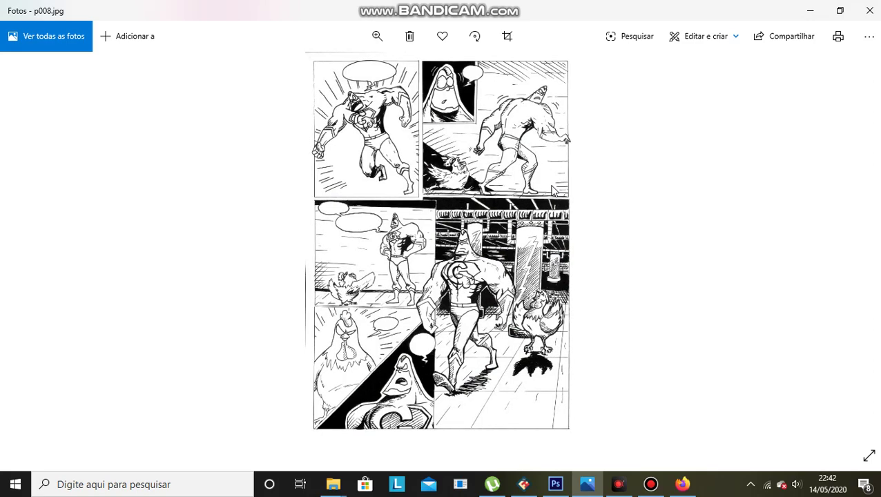
key("Right")
key("Right")
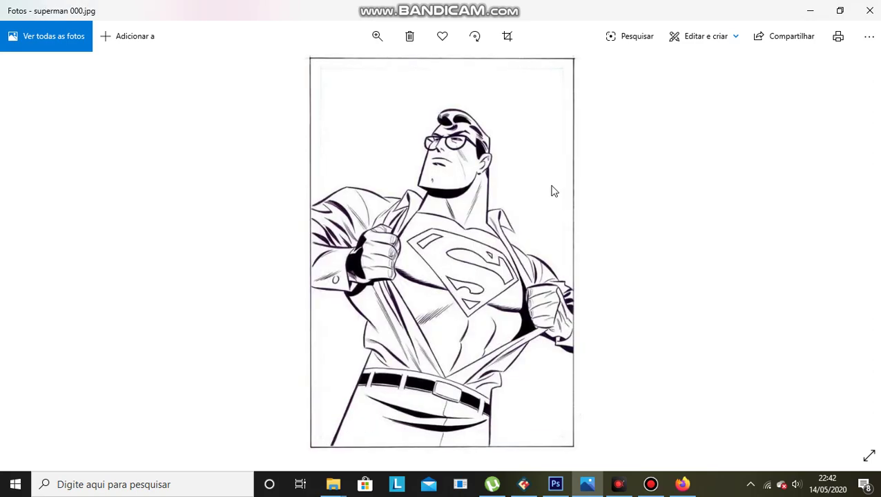
key("Right")
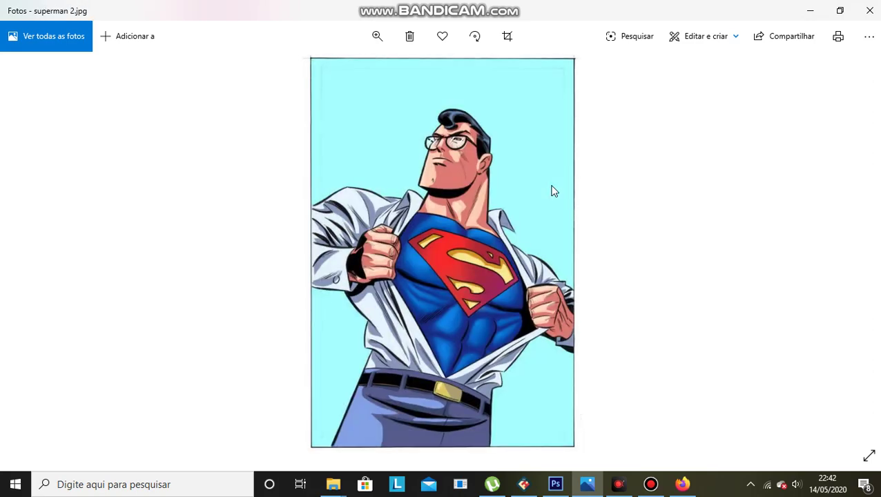
- Switch to Photoshop and compare the coloured Superman artwork with its line art by hiding and reshowing layer Camada 5
mouse_move(556, 485)
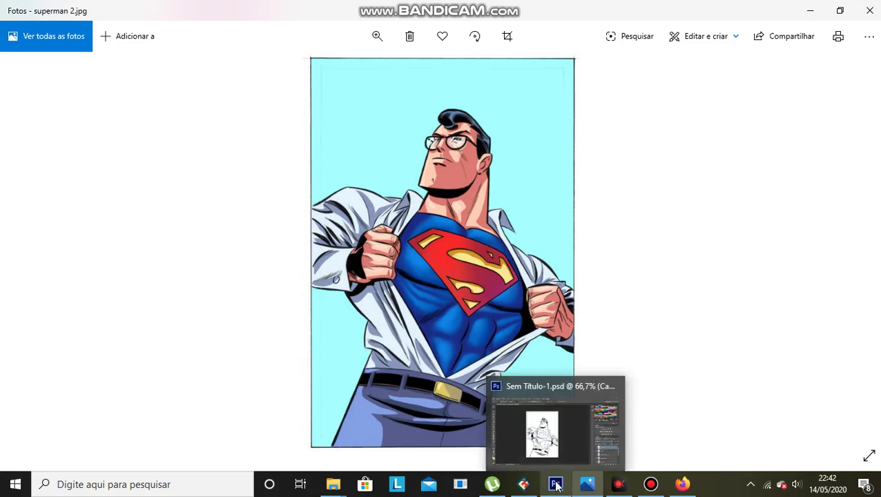
left_click(545, 428)
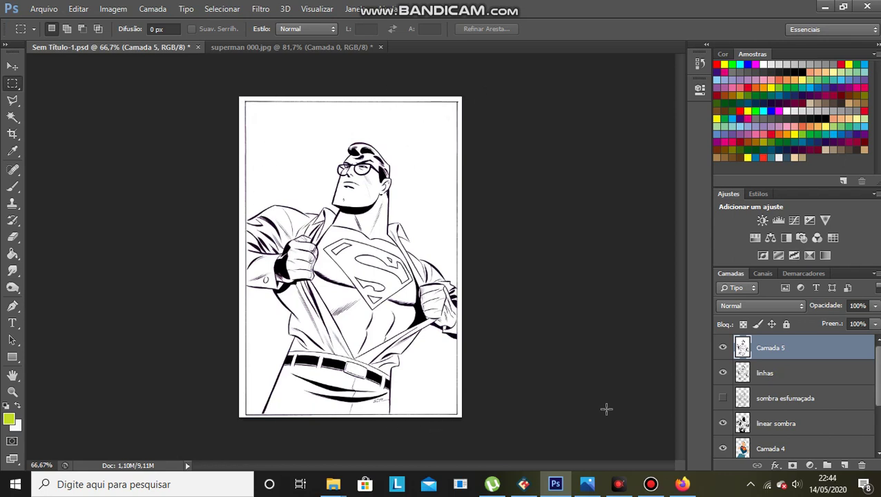
left_click(722, 348)
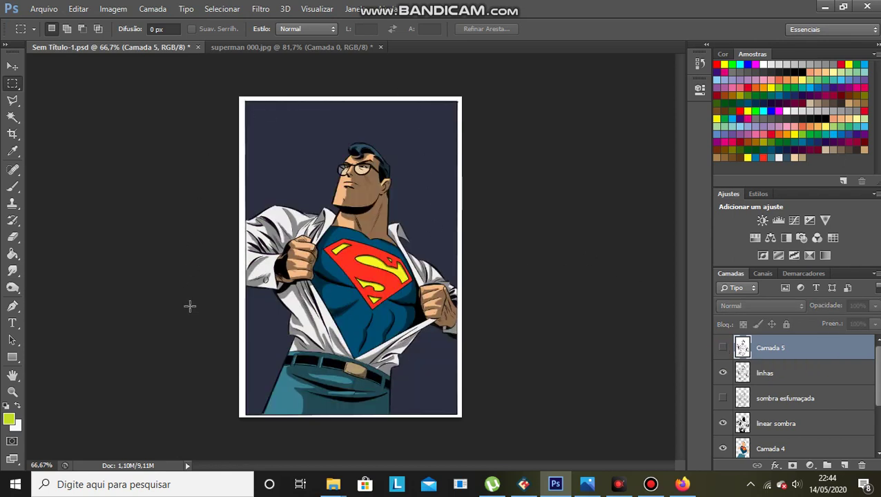
left_click(722, 348)
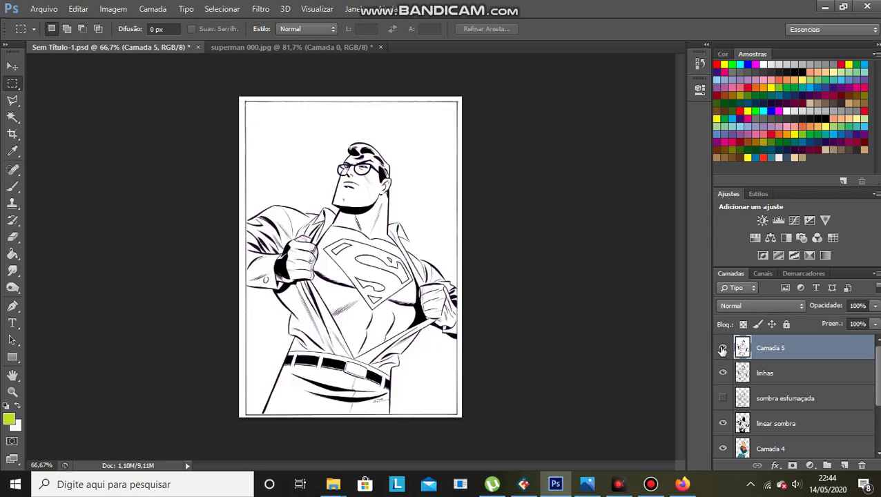
- Switch to the superman 000.jpg document and make its Camada 0 layer visible
left_click(232, 51)
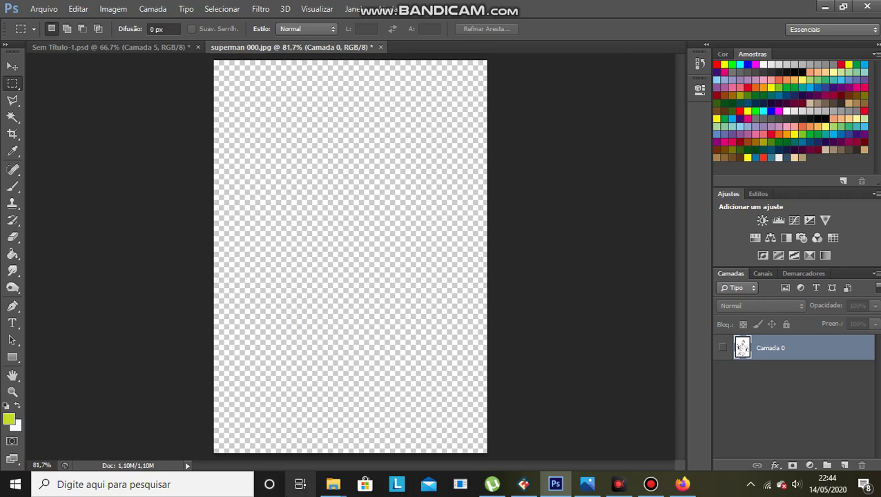
left_click(42, 9)
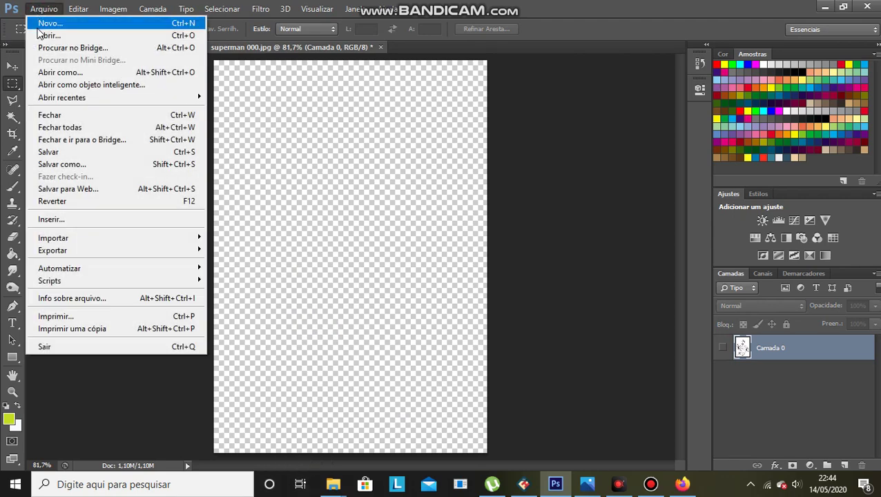
left_click(719, 352)
left_click(722, 349)
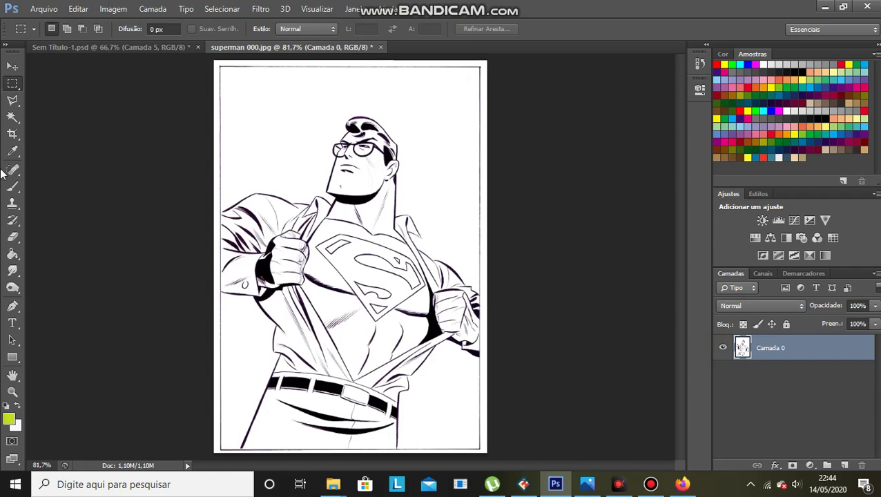
- Examine the line quality of the Superman drawing's face and chest up close, and look at the Eraser and Brush settings
left_click(11, 391)
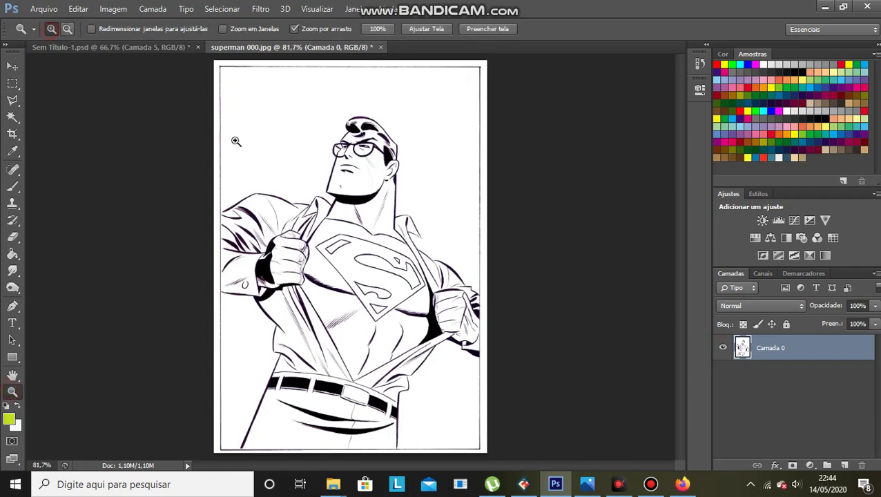
left_click(350, 238)
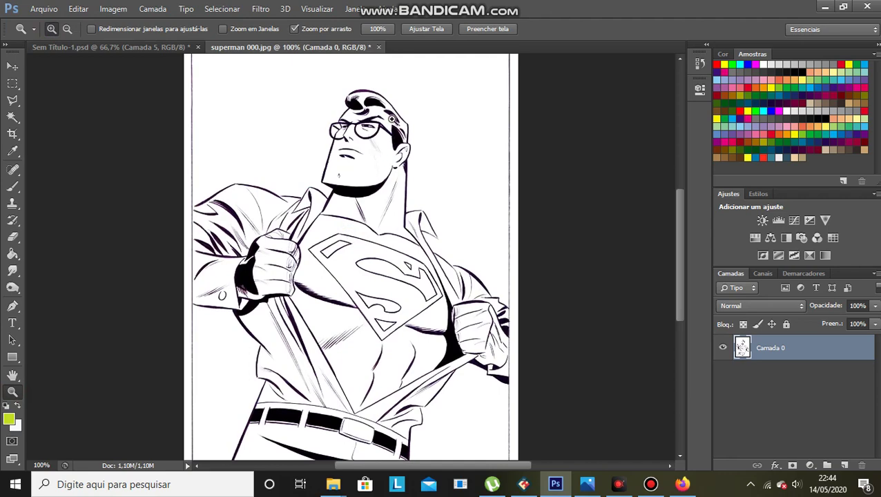
left_click(331, 127)
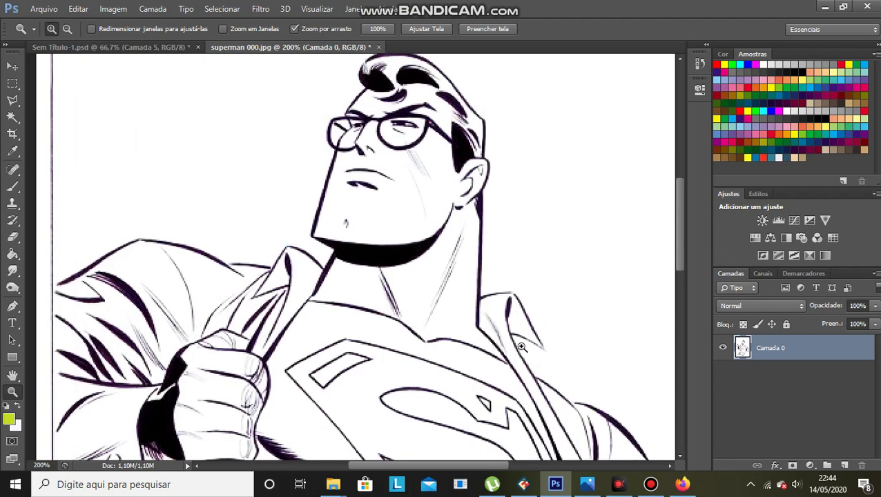
left_click(65, 31)
left_click(267, 217)
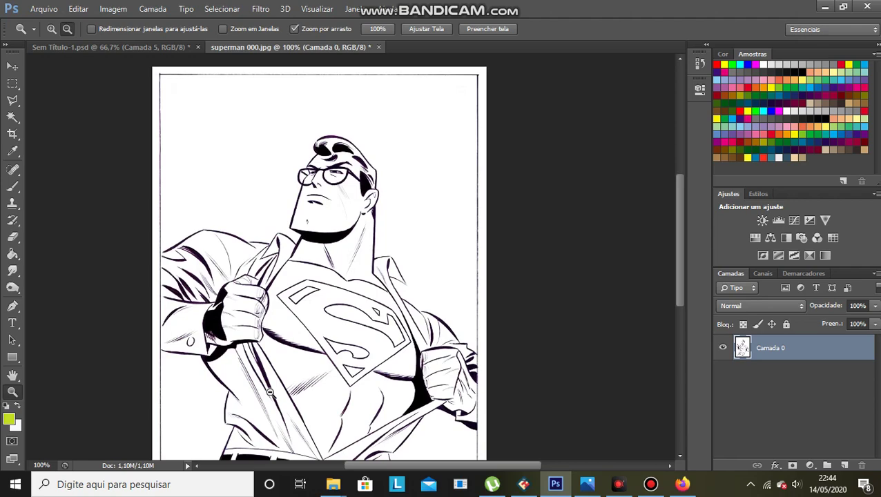
left_click(349, 247)
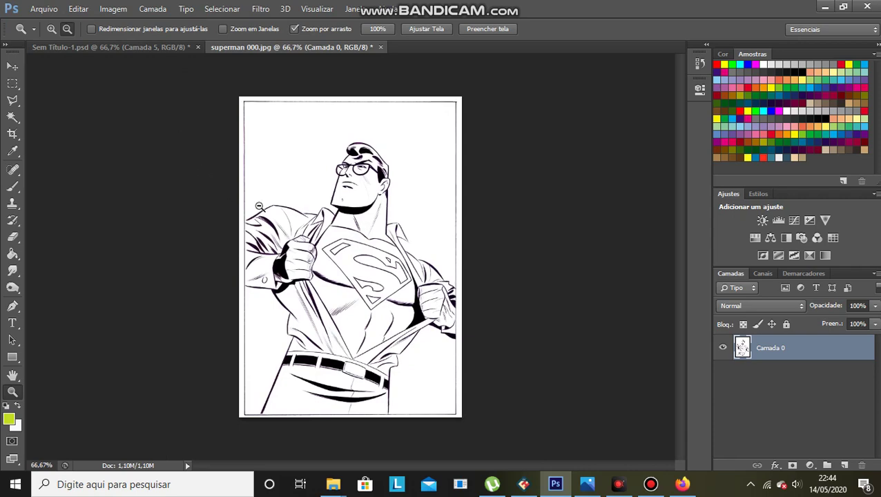
left_click(51, 29)
left_click(350, 234)
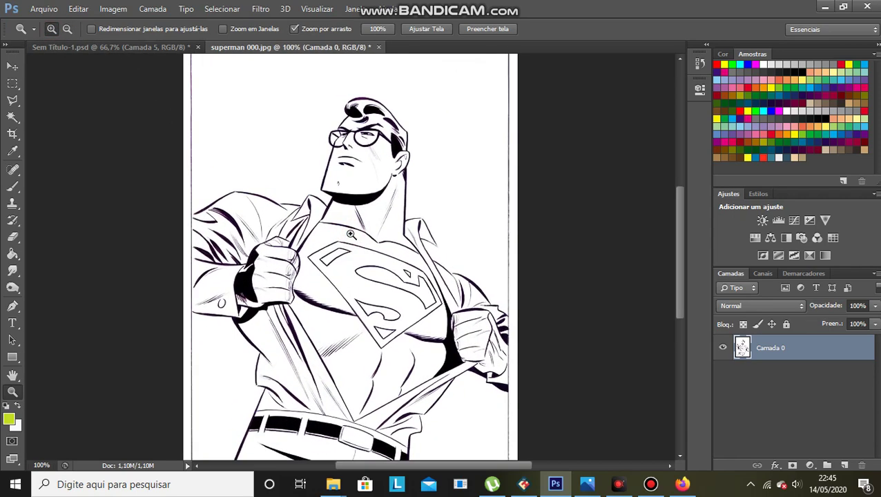
left_click(380, 118)
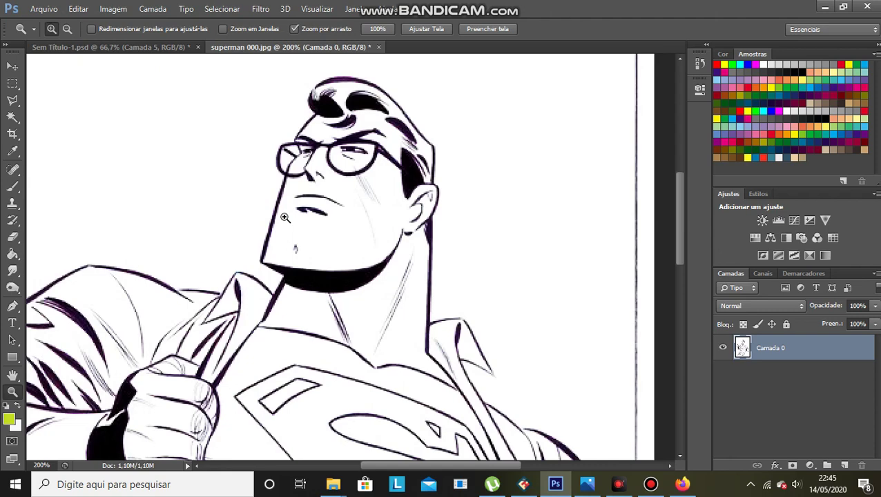
left_click(11, 239)
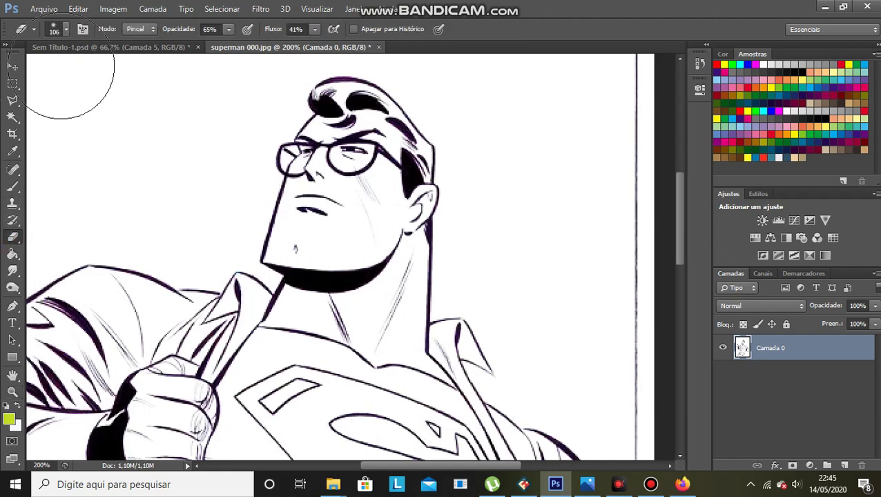
left_click(11, 187)
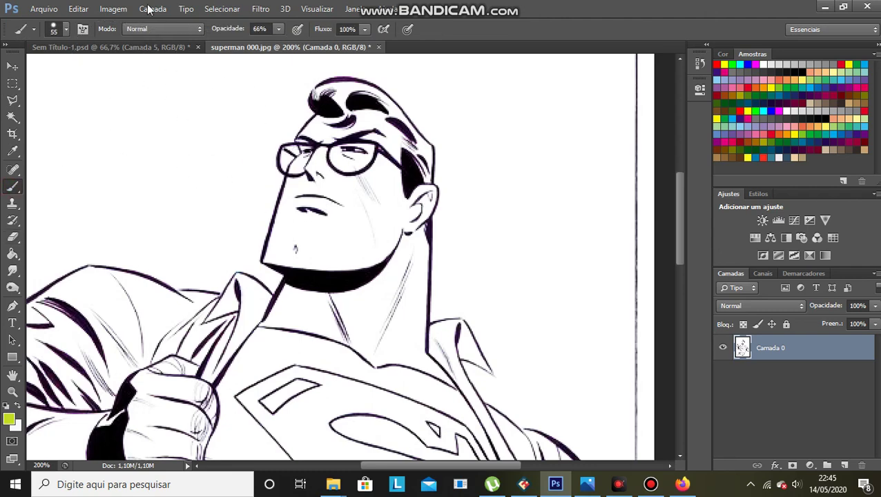
- Adjust the line art's brightness to 11 and contrast to 44 with Brightness/Contrast
left_click(112, 9)
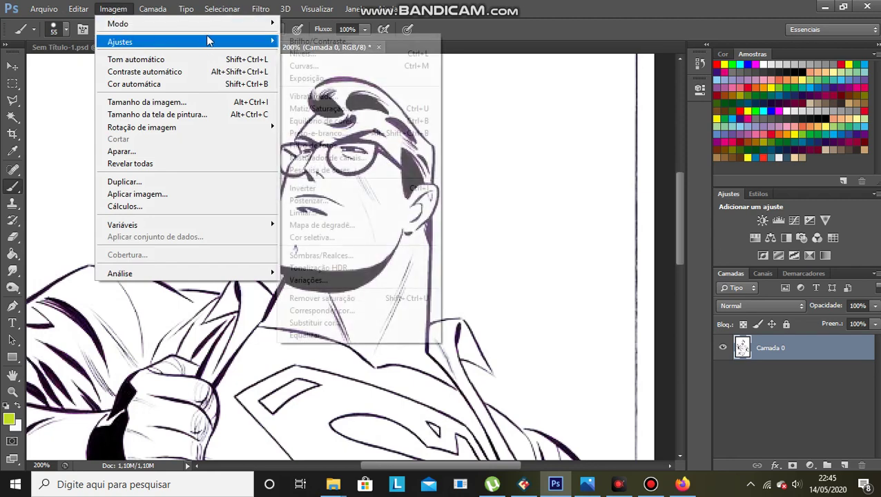
left_click(349, 118)
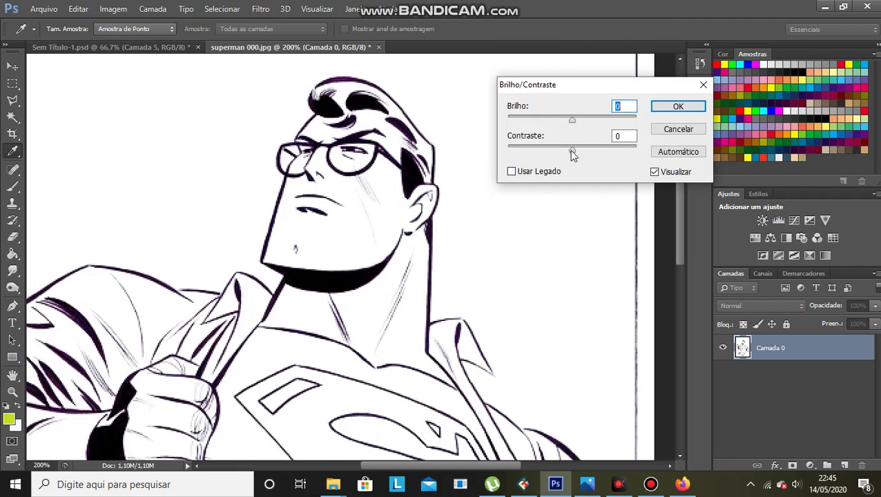
left_click_drag(572, 150, 601, 155)
left_click_drag(572, 119, 577, 121)
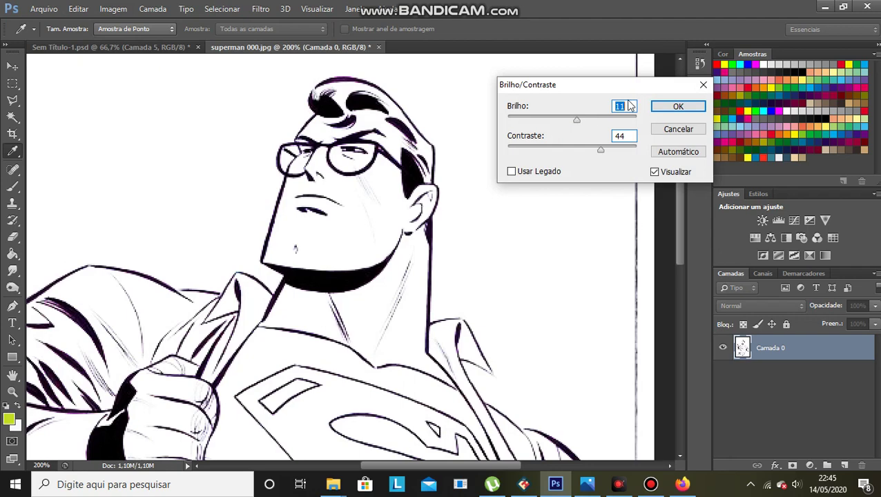
left_click(665, 106)
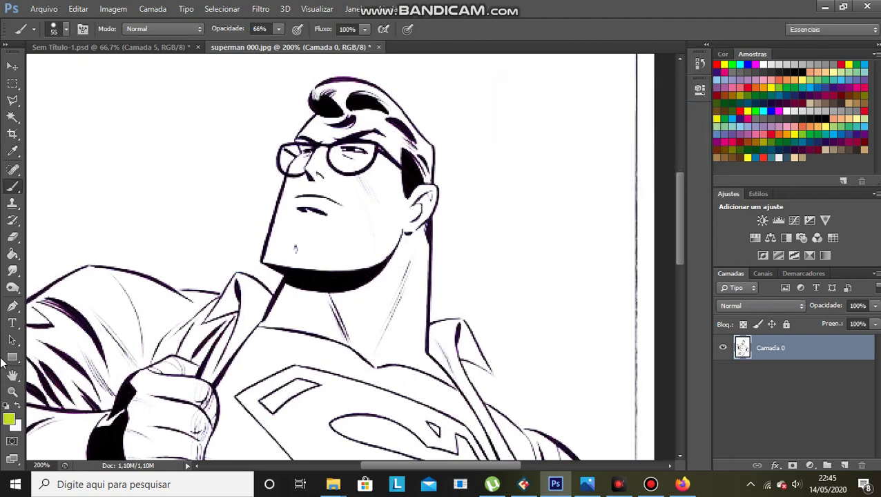
- Copy the entire line art into a new alpha channel and load that channel as a selection
key("ctrl+0")
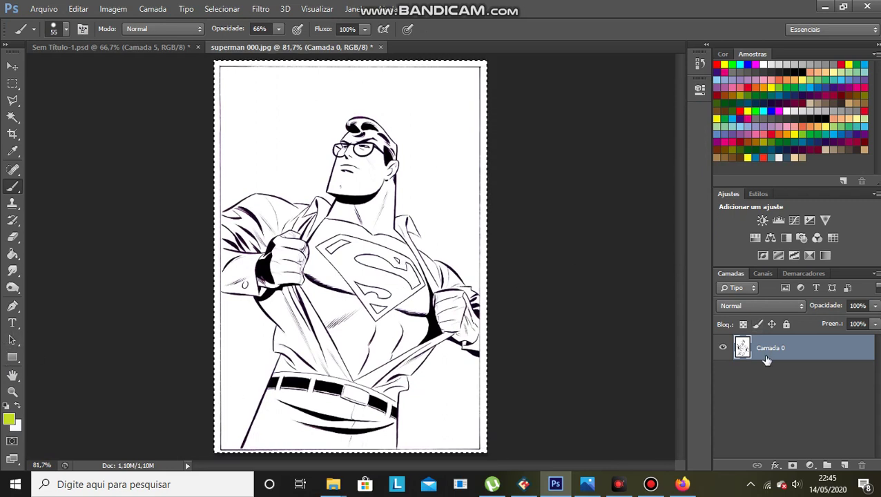
left_click(763, 274)
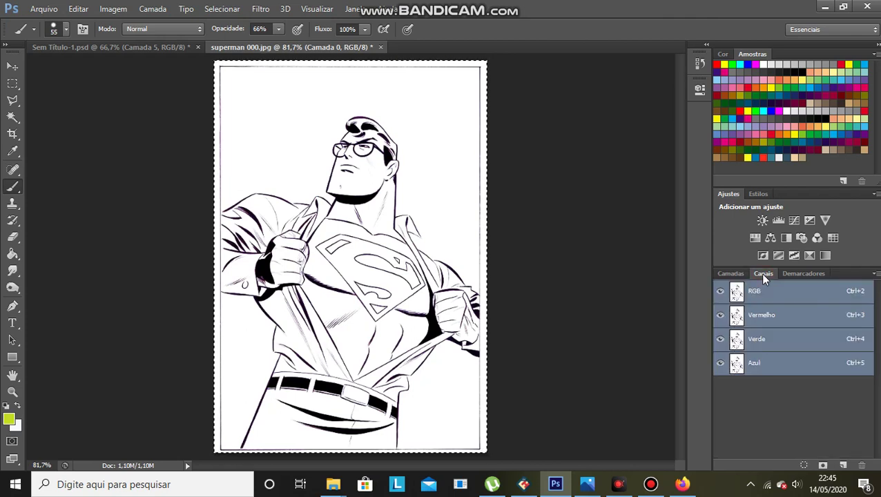
left_click(842, 466)
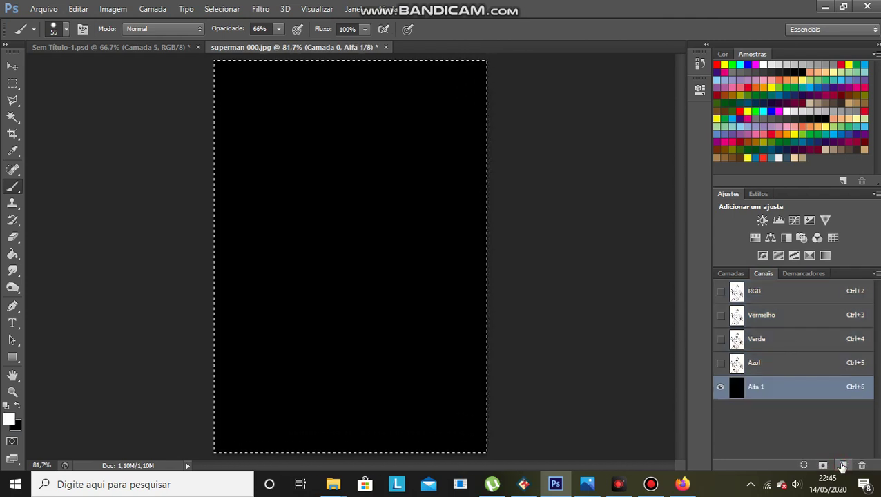
key("ctrl+v")
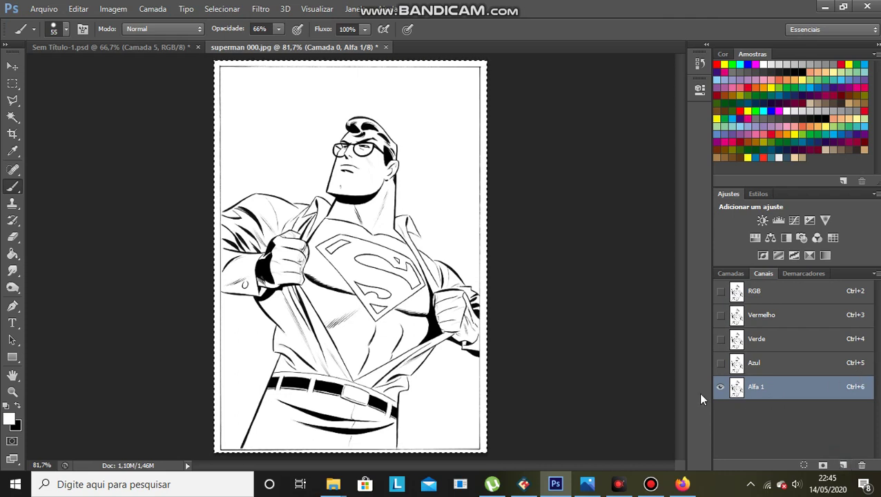
left_click(737, 389, "ctrl")
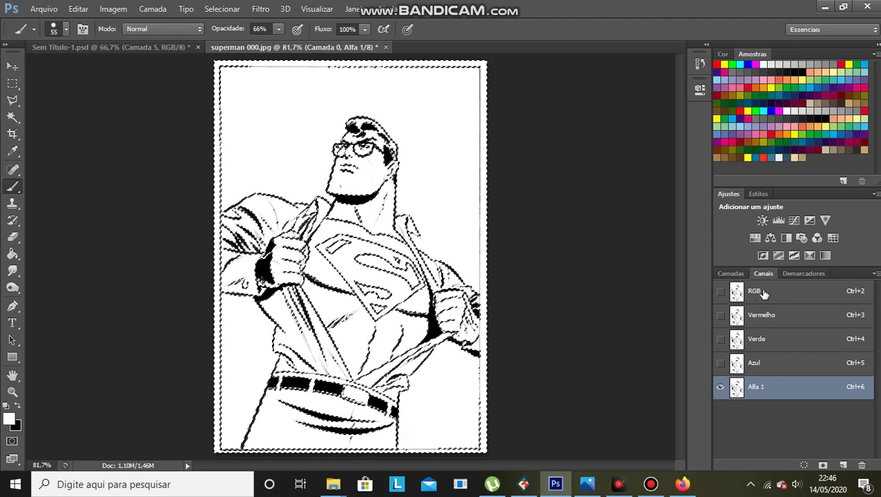
- Show the RGB composite channels, hide the Alfa 1 channel and return to the layer list
left_click(719, 290)
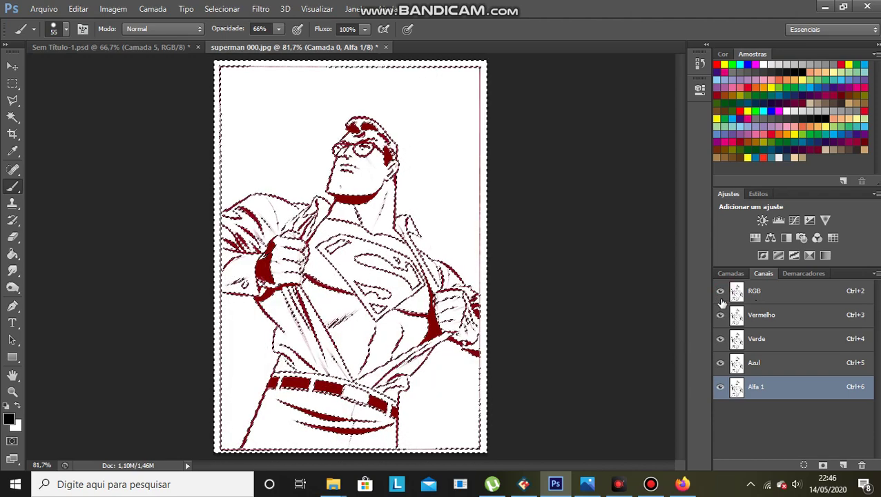
left_click(720, 388)
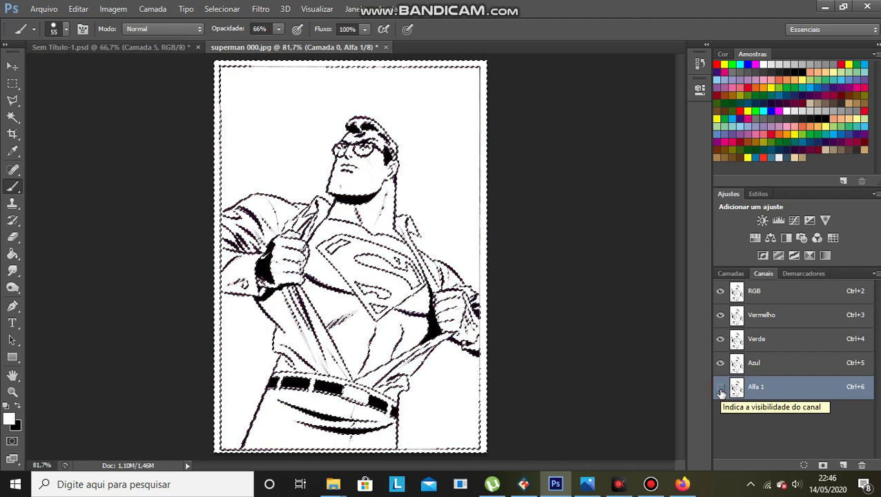
left_click(730, 275)
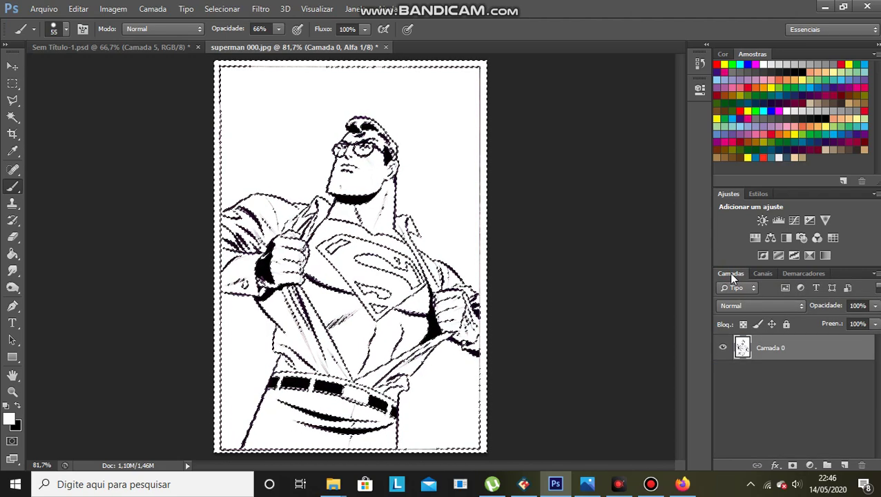
- Add two new empty layers above Camada 0 and leave the topmost one, Camada 2, active
left_click(843, 465)
left_click(843, 465)
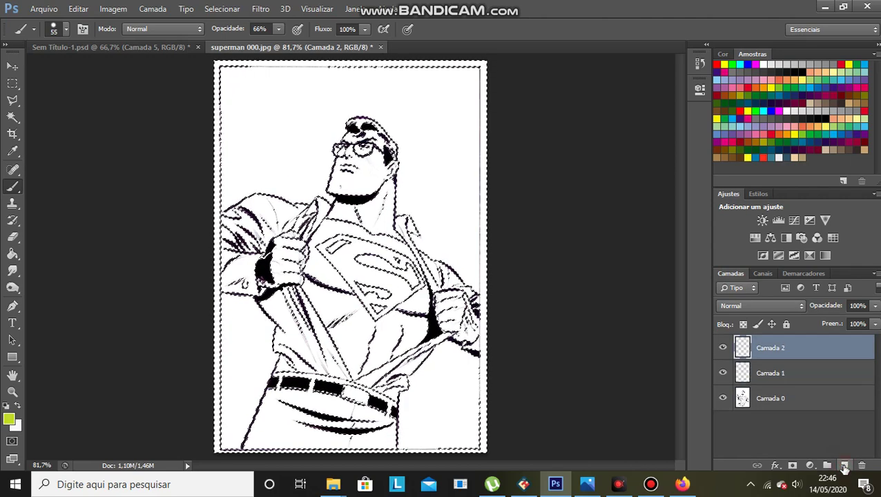
left_click(771, 373)
left_click(771, 350)
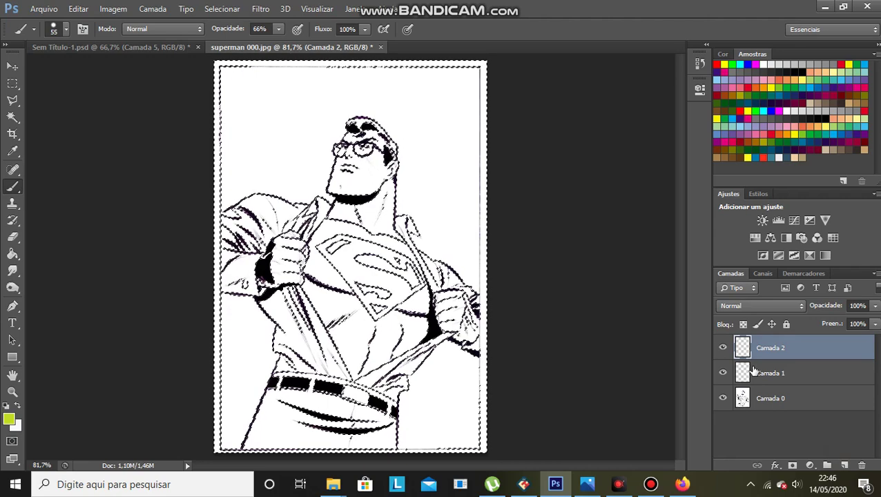
- Invert the selection, fill it with black at 100% opacity in Normal mode on Camada 2, and deselect
left_click(216, 9)
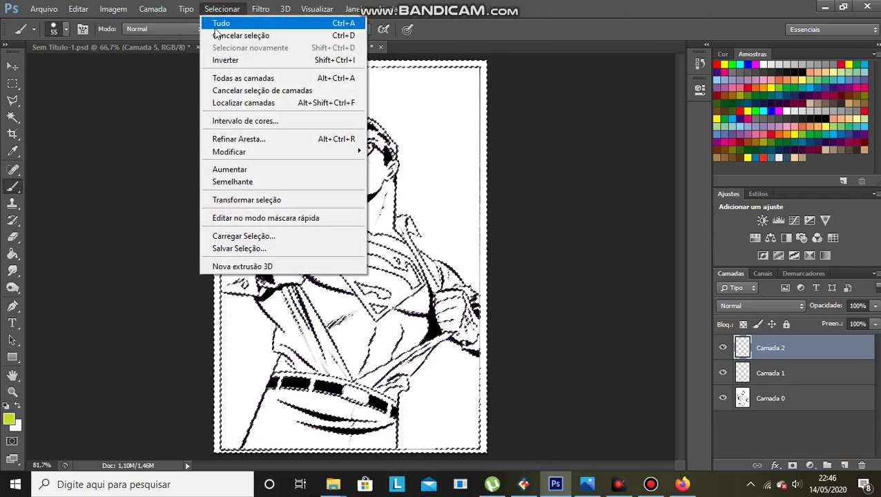
left_click(220, 62)
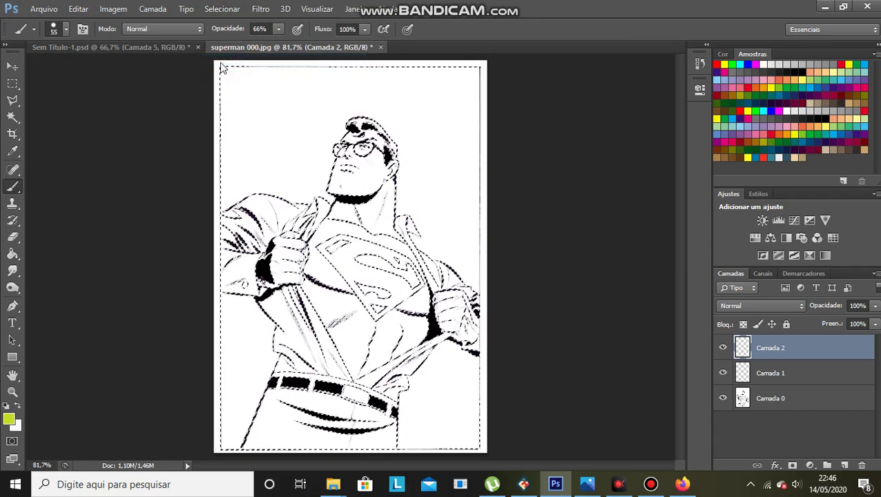
left_click(77, 10)
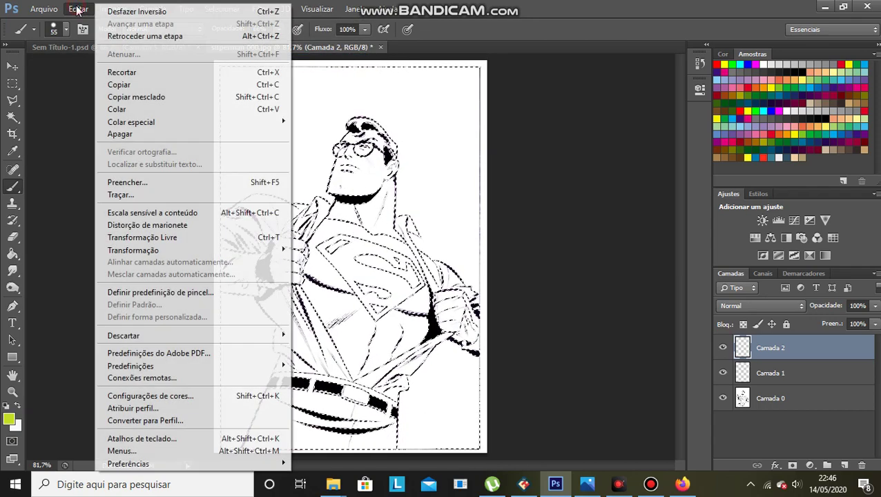
left_click(114, 181)
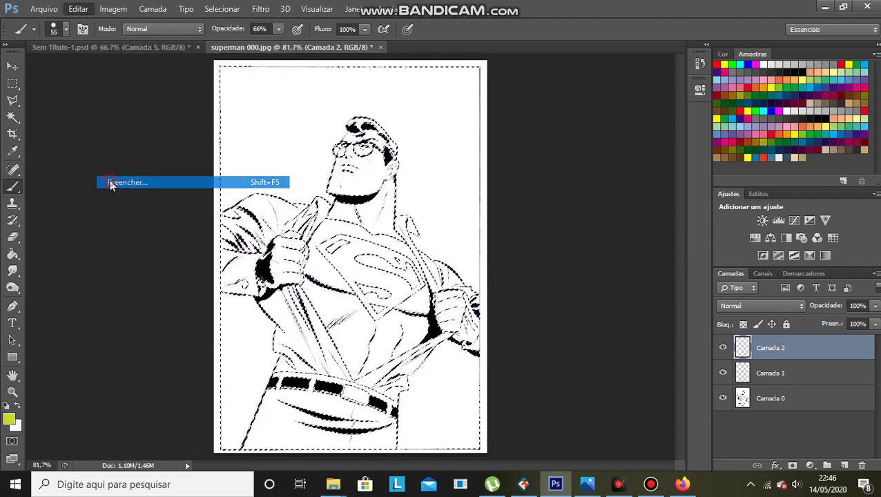
left_click(533, 134)
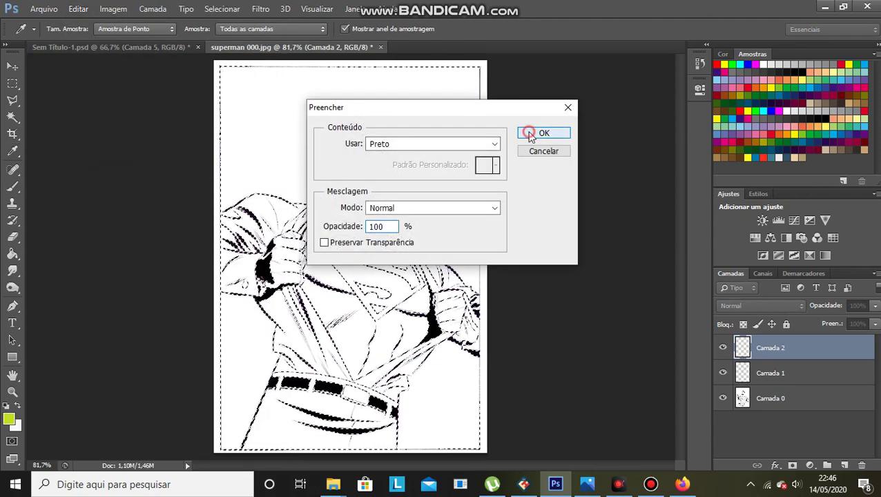
key("b")
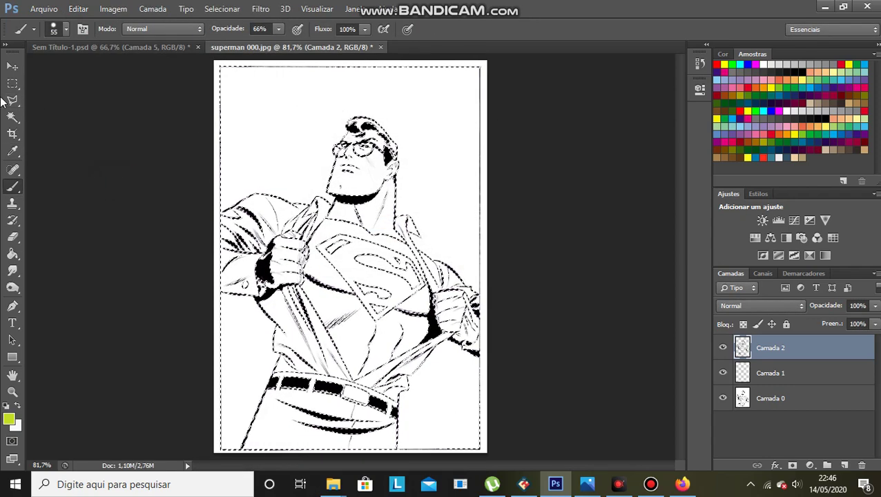
left_click(12, 84)
left_click(605, 260)
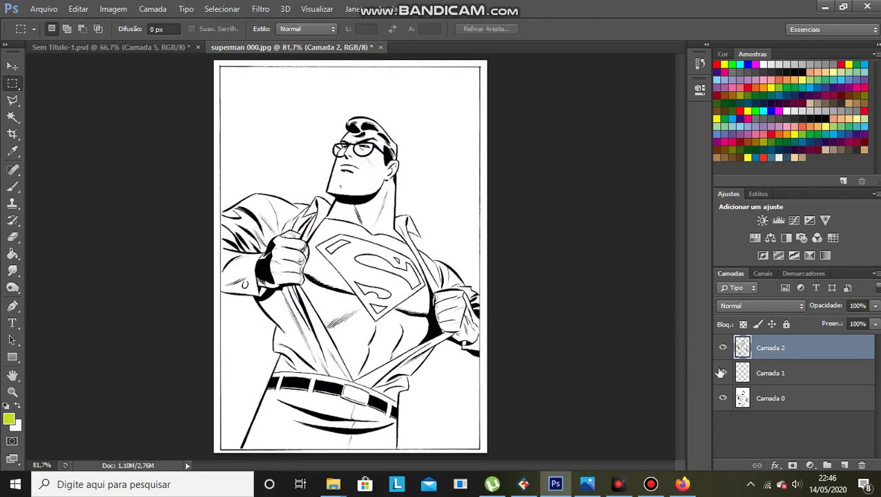
- Hide Camada 0 and examine the isolated lines around the face and neck up close
left_click(723, 398)
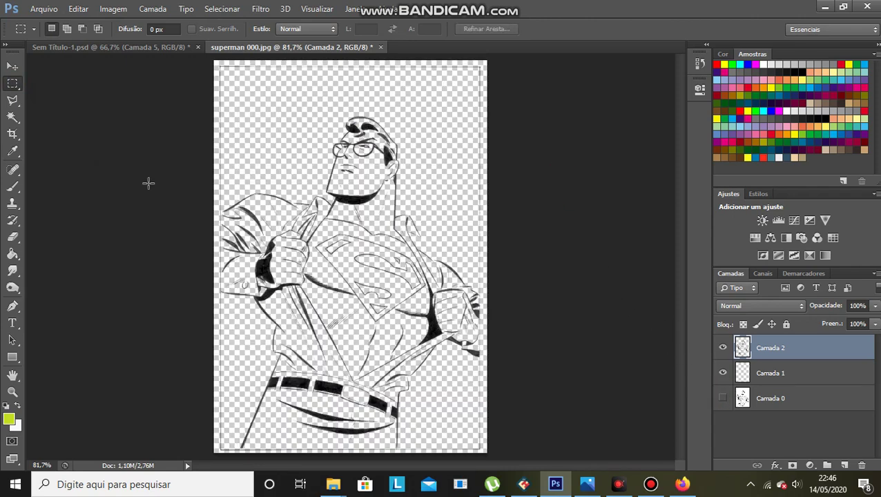
left_click(12, 391)
left_click_drag(312, 160, 399, 160)
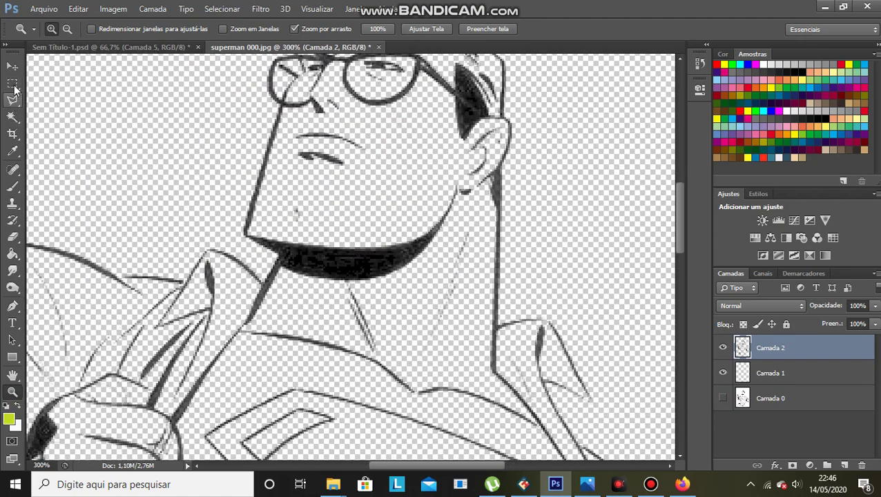
- Paint yellow-green test strokes over the face and neck on Camada 1 with the 55-size Brush at 66% and 100% opacity
left_click(13, 82)
left_click(780, 376)
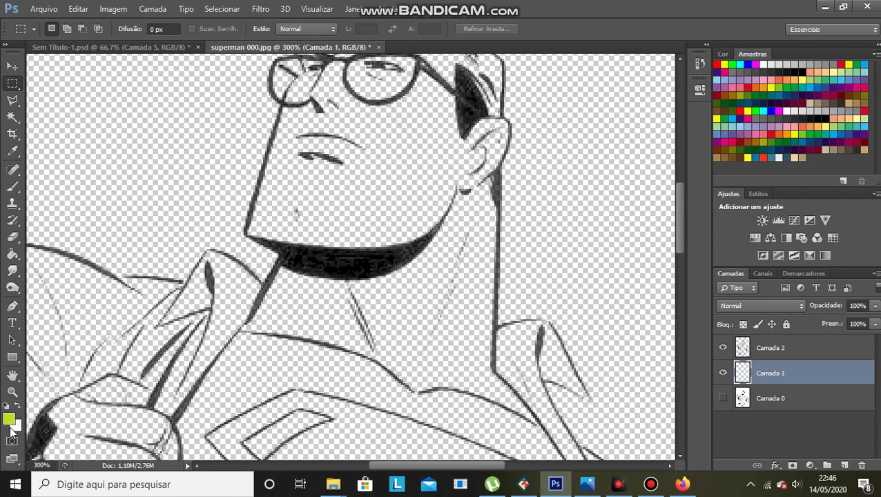
left_click(9, 418)
left_click(711, 209)
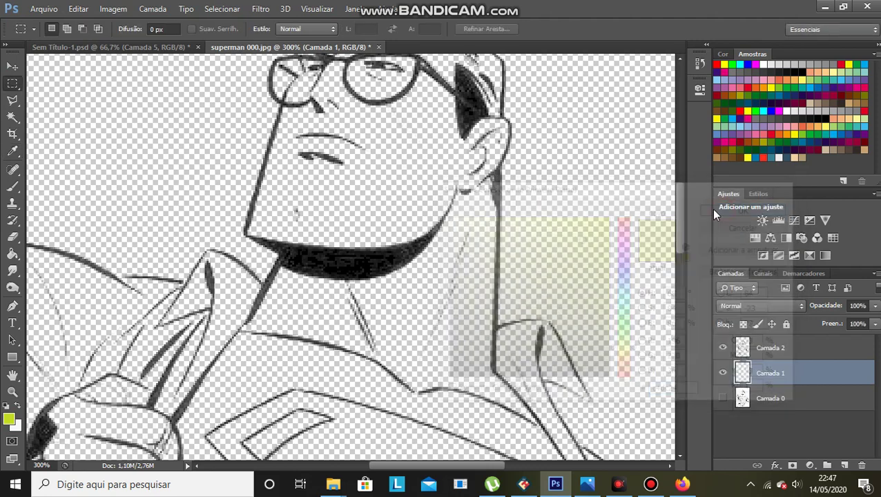
left_click(13, 186)
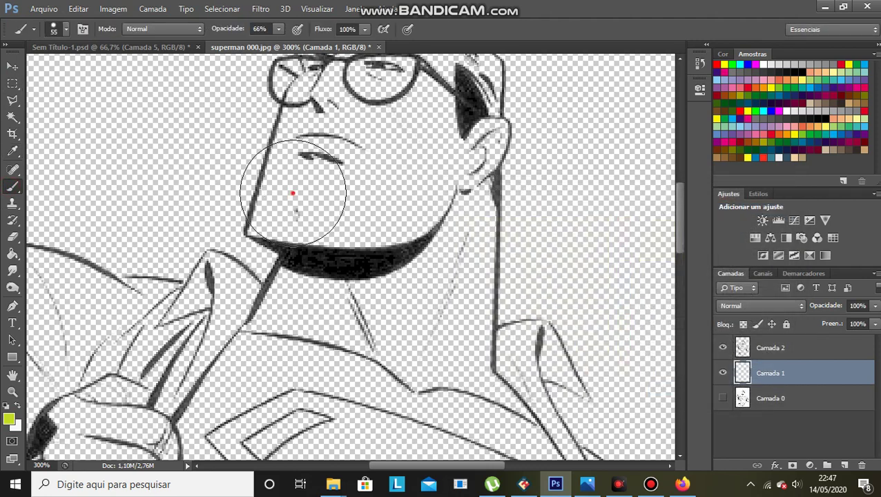
mouse_move(291, 191)
left_mouse_down()
mouse_move(255, 225)
mouse_move(222, 219)
mouse_move(233, 210)
mouse_move(401, 241)
mouse_move(264, 272)
mouse_move(156, 236)
mouse_move(94, 296)
left_mouse_up()
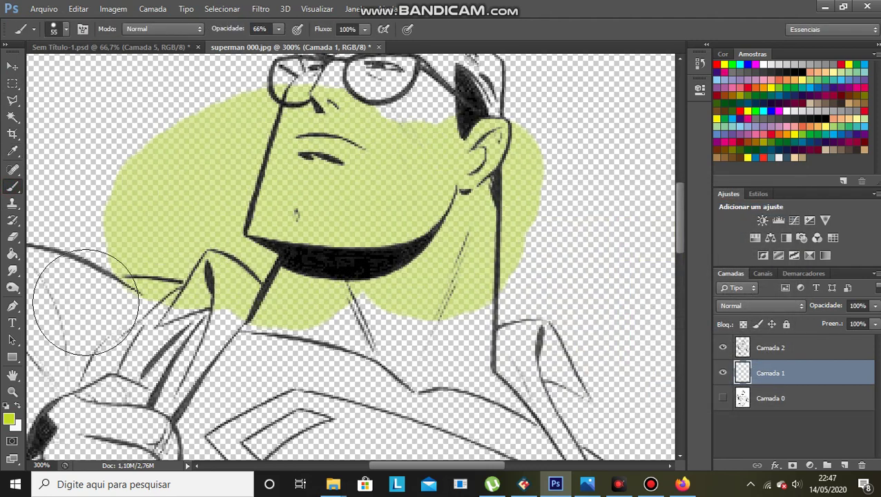
left_click(278, 33)
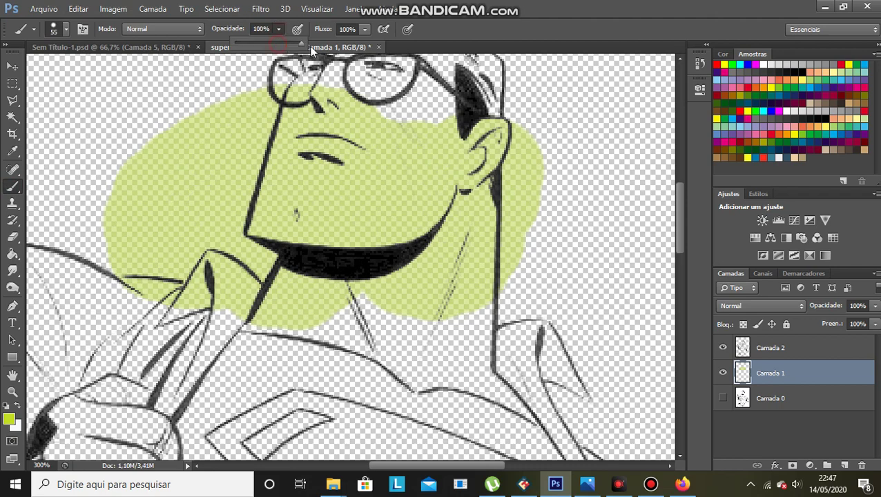
mouse_move(383, 202)
left_mouse_down()
mouse_move(255, 213)
mouse_move(447, 220)
mouse_move(442, 186)
mouse_move(370, 211)
mouse_move(394, 255)
mouse_move(289, 317)
mouse_move(216, 108)
mouse_move(443, 158)
mouse_move(527, 232)
mouse_move(497, 304)
left_mouse_up()
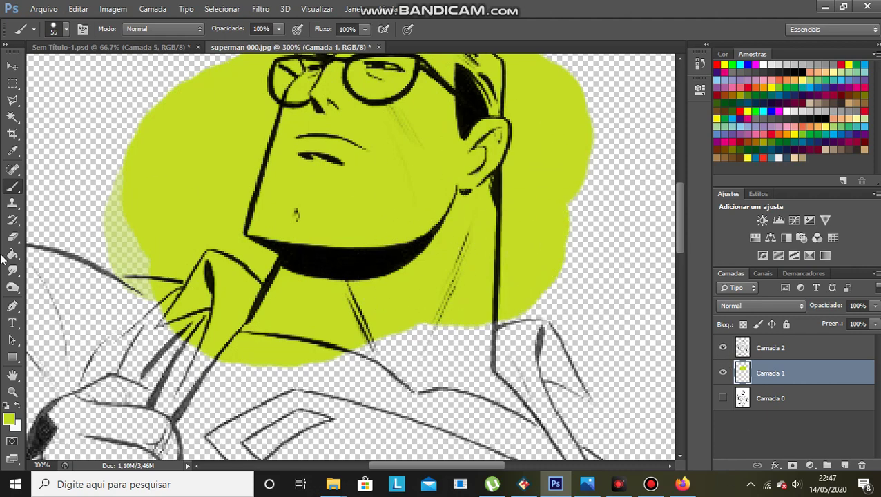
- Undo the yellow-green test strokes on Camada 1
left_click(12, 391)
left_click(67, 29)
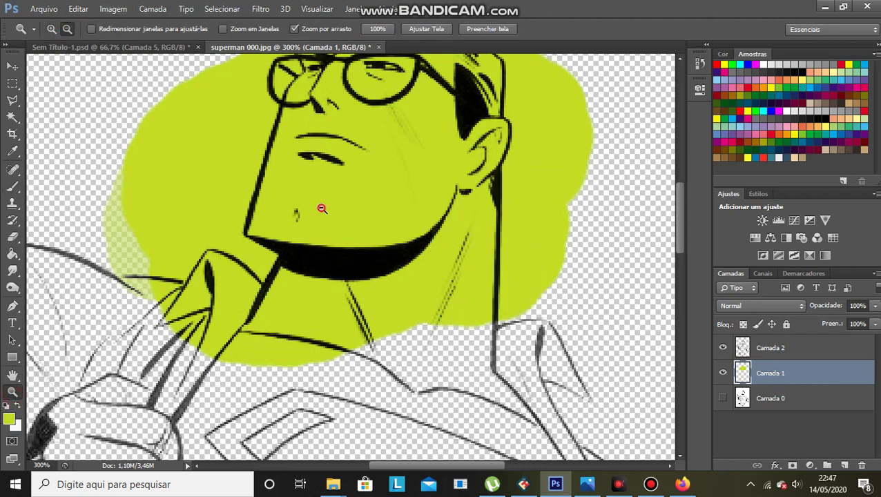
left_click(321, 209)
left_click(353, 211)
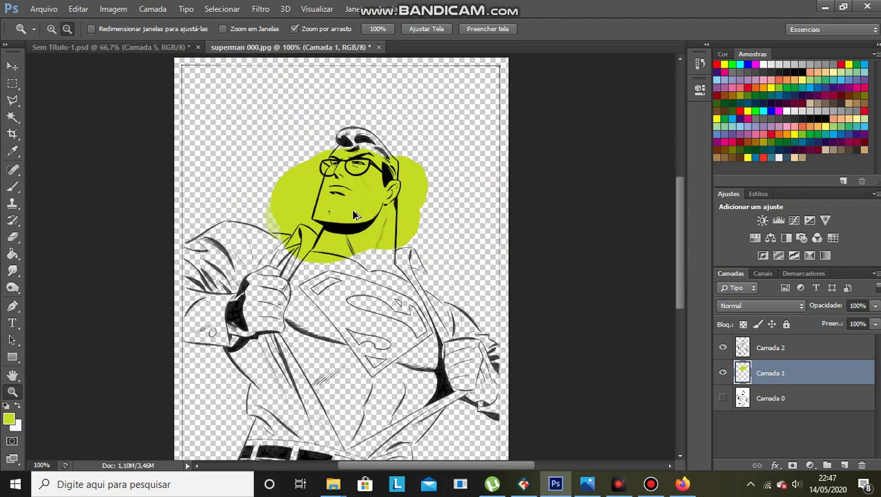
key("ctrl+alt+z")
key("ctrl+alt+z")
key("ctrl+alt+z")
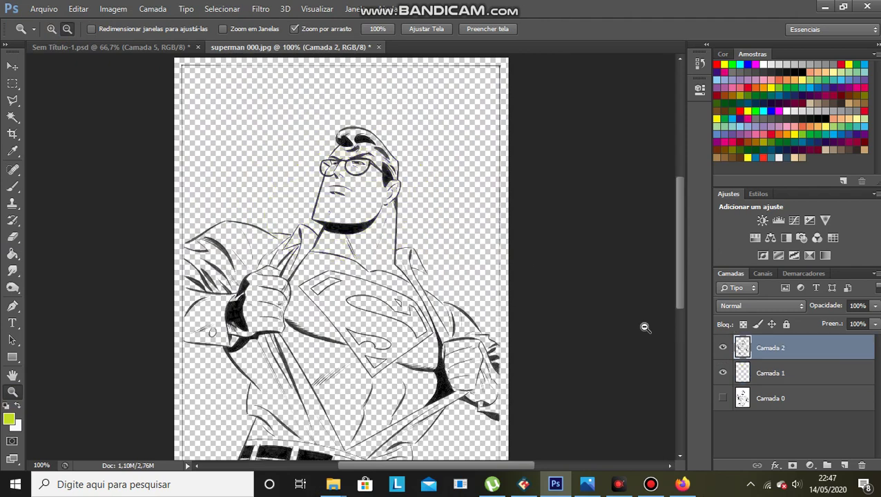
- Hide Camada 2 and Camada 1, and make Camada 0 visible and active
left_click(722, 347)
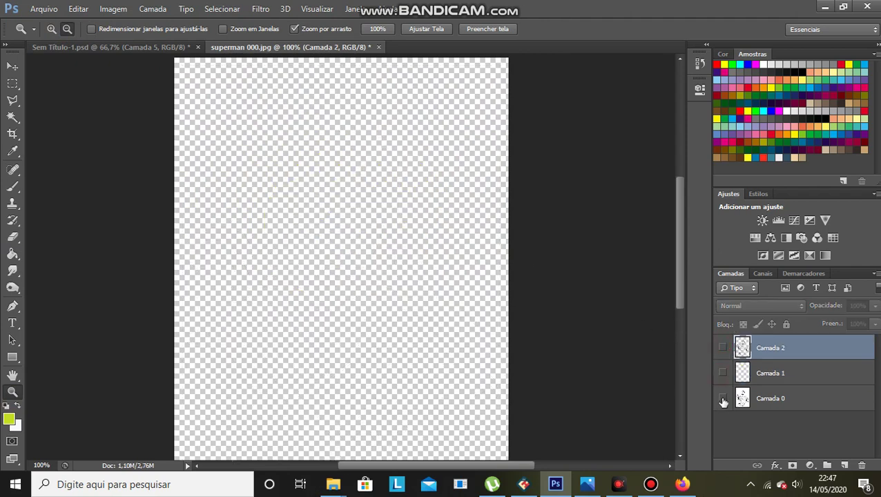
left_click(722, 398)
left_click(767, 400)
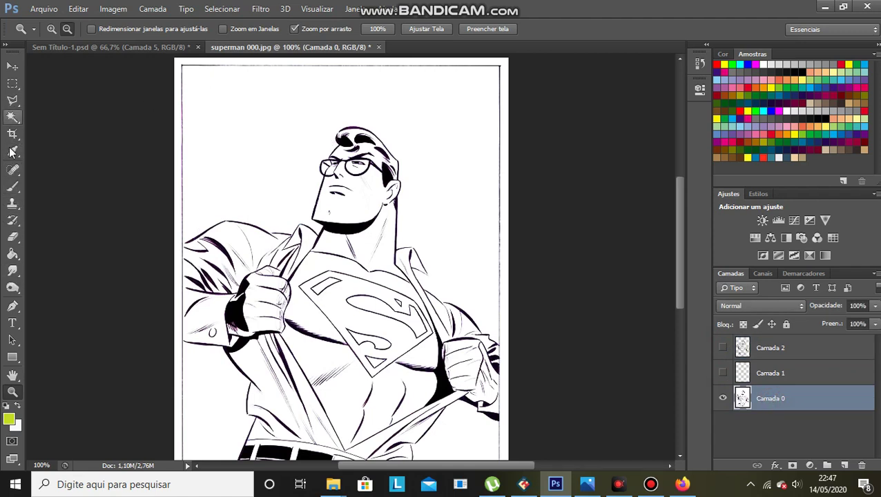
- Fill the face, neck and torso around the emblem on Camada 0 with yellow-green using the Paint Bucket at tolerance 55
left_click(13, 117)
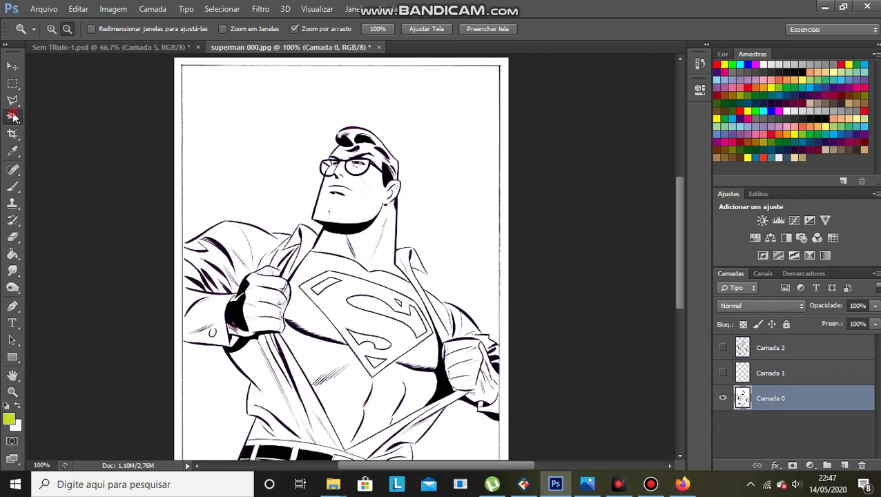
left_click(12, 254)
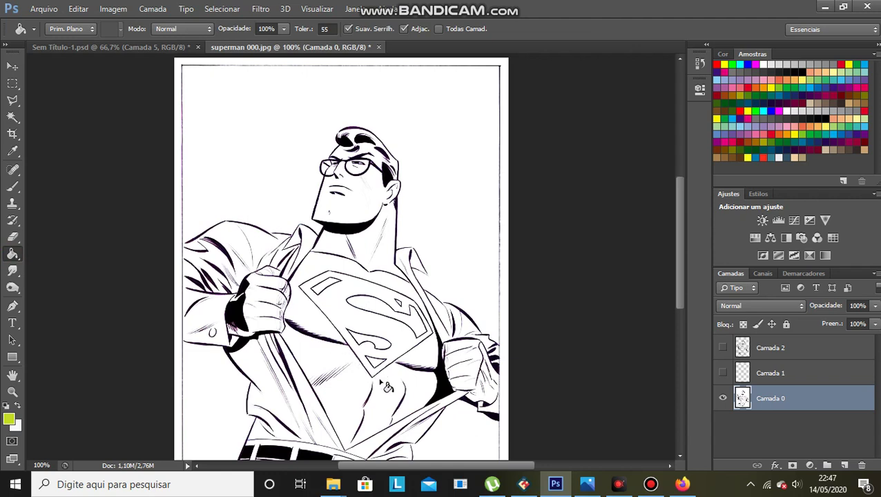
left_click(310, 358)
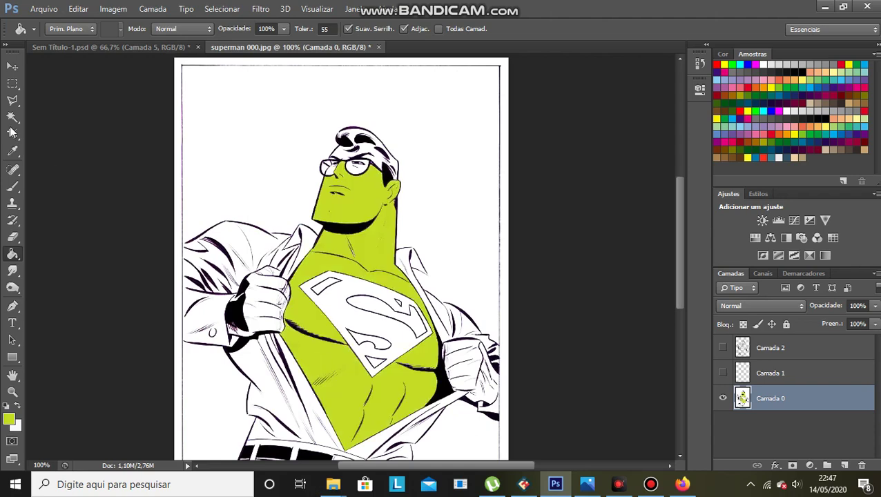
- Inspect the filled areas' line edges on the torso and face up close, and undo the fill
left_click(12, 391)
left_click(327, 364)
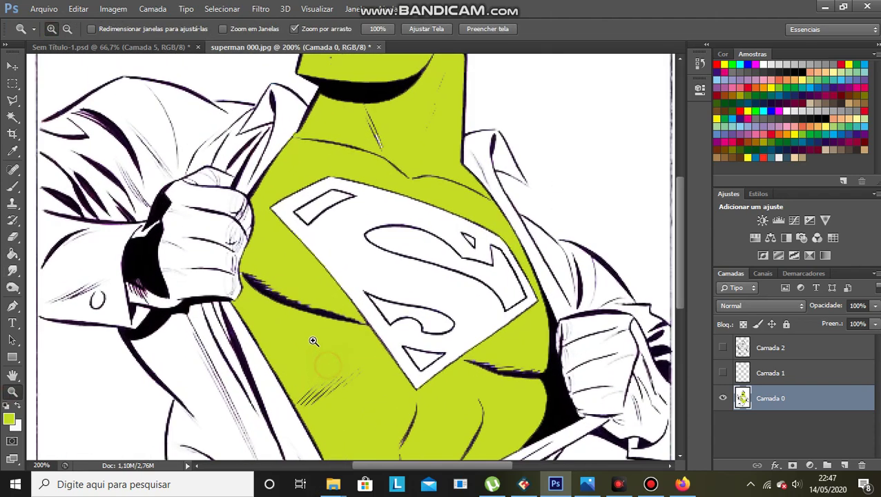
left_click(290, 312)
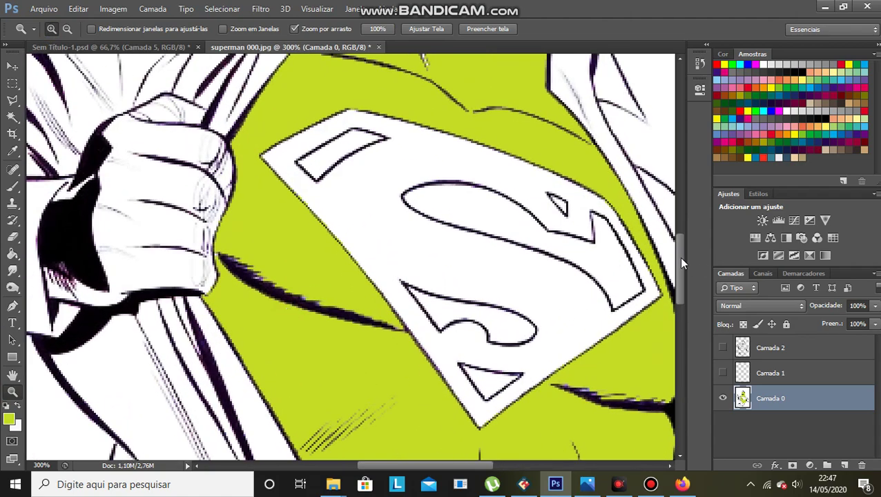
left_click_drag(680, 262, 680, 236)
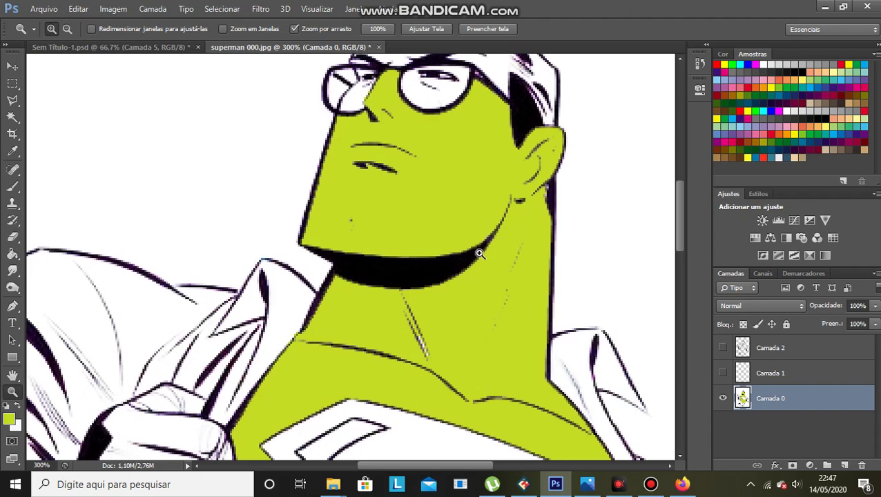
key("ctrl+z")
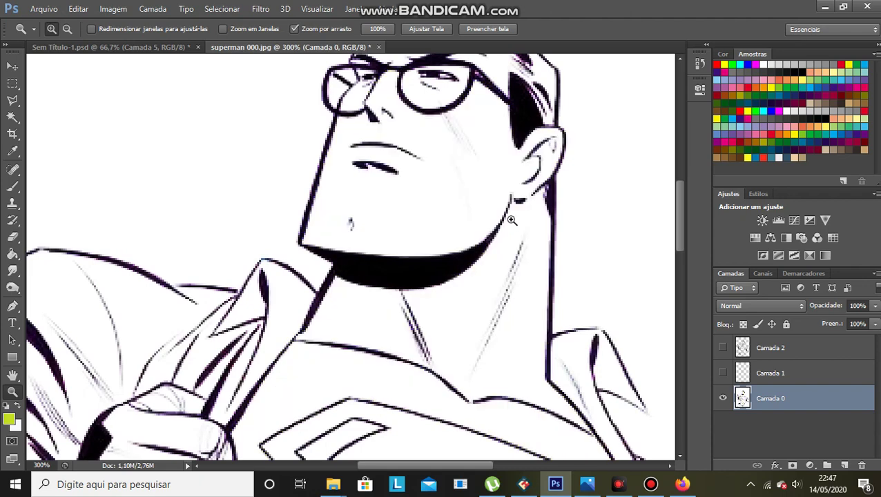
- Refill the face and neck area on Camada 0 with yellow-green, undo that fill and return to 100% zoom
left_click(13, 254)
left_click(370, 221)
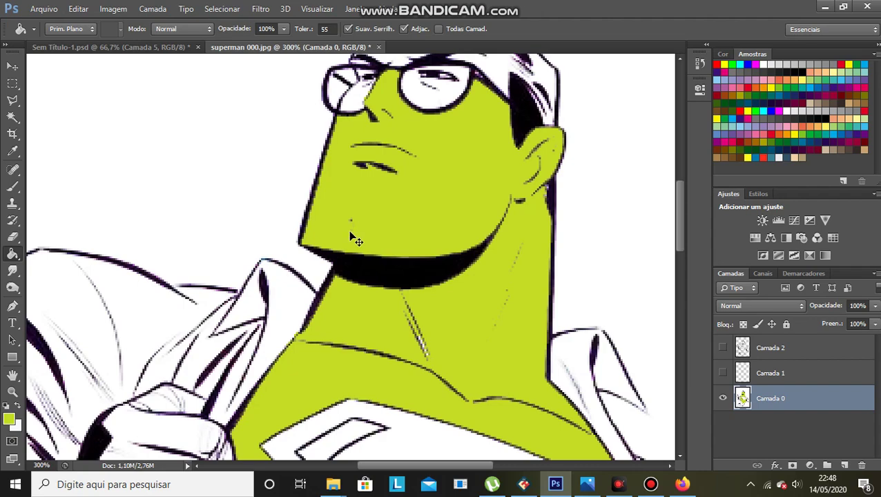
key("ctrl+z")
left_click(12, 391)
left_click(66, 29)
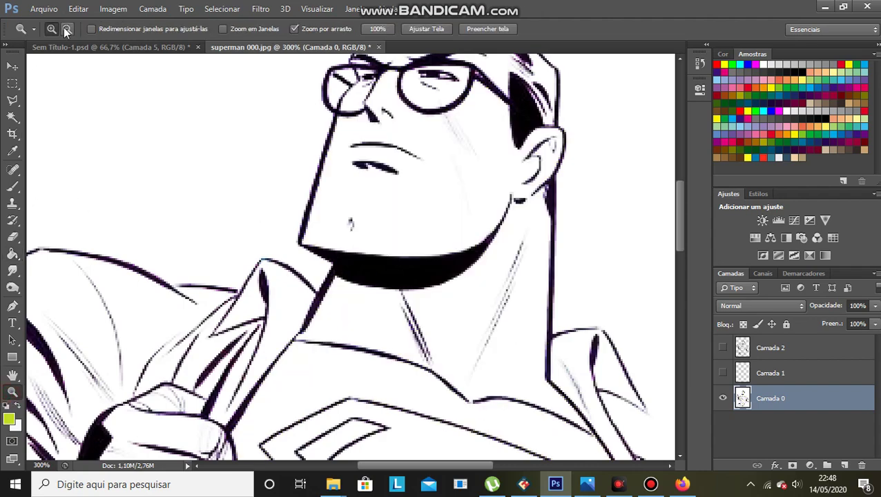
left_click(259, 180)
left_click(260, 180)
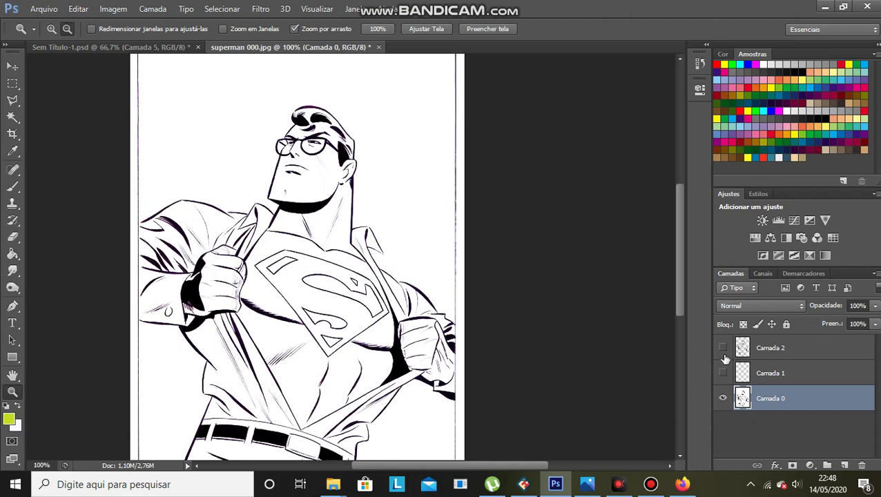
- Hide Camada 0, make Camada 2 visible and rename it linhas
left_click(723, 398)
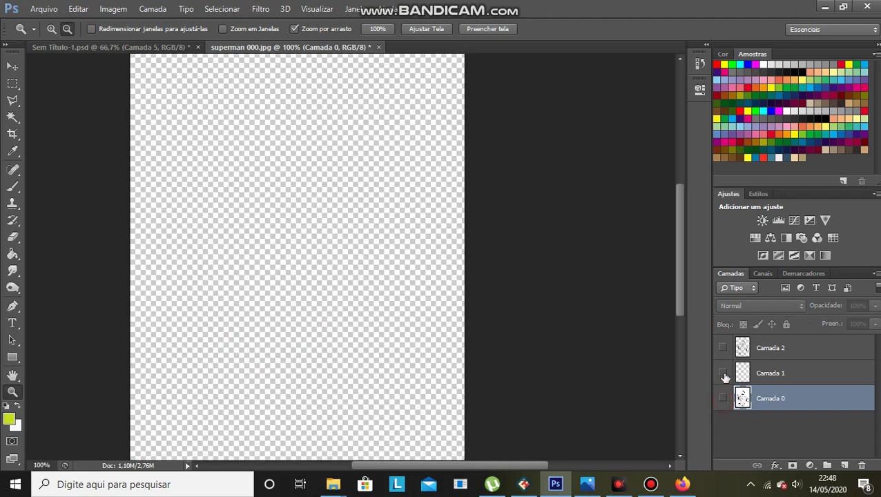
left_click(722, 348)
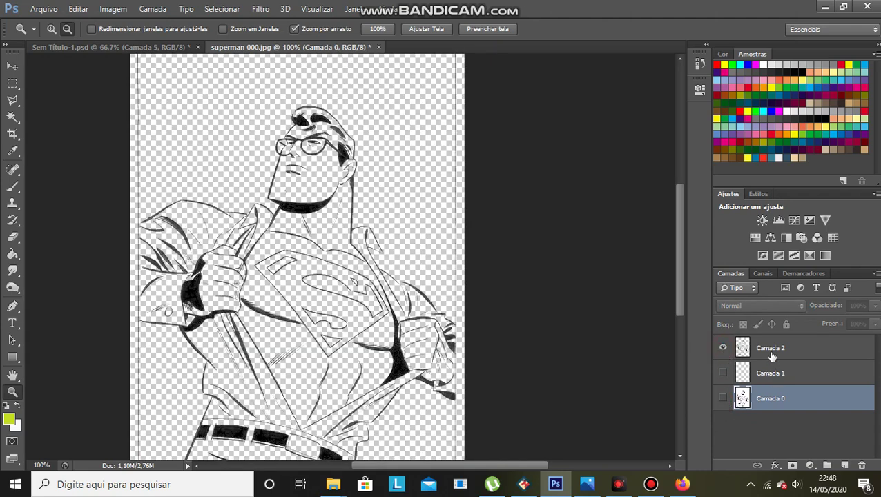
double_click(769, 347)
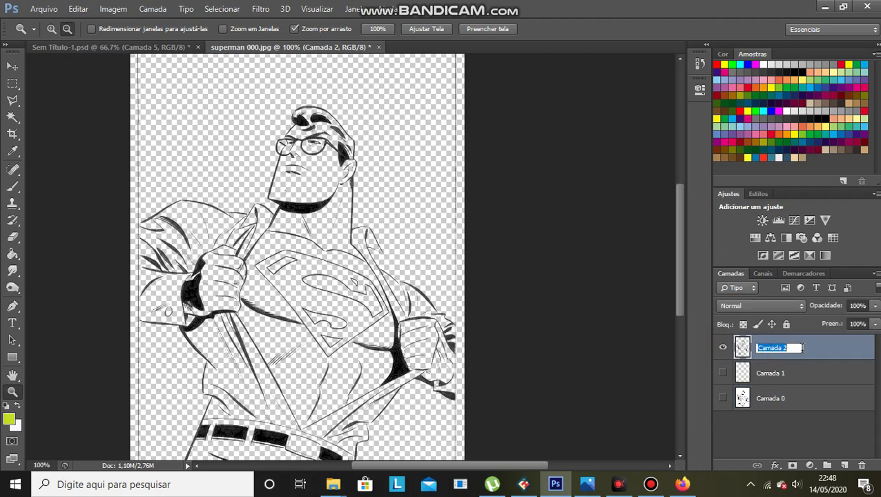
key("BackSpace")
- Make Camada 1 visible and rename it fundo
left_click(723, 374)
double_click(778, 374)
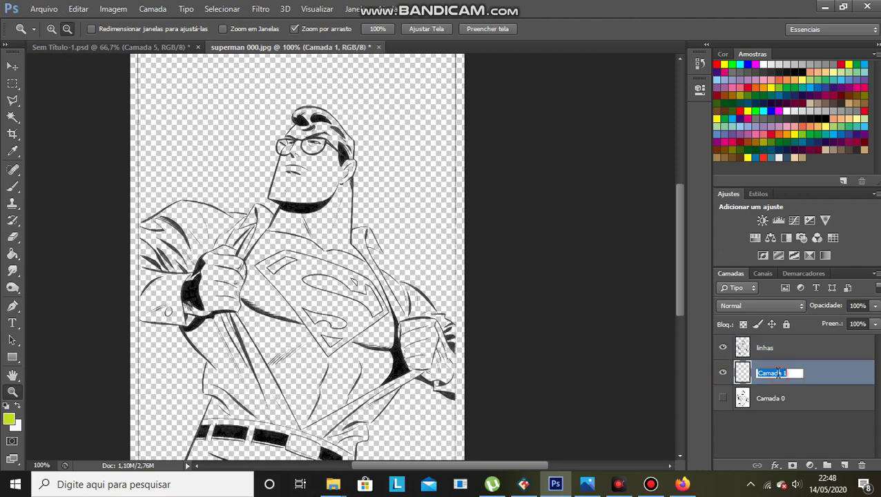
key("BackSpace")
- Set the foreground colour to white (#ffffff) and fill the fundo layer with it using the Paint Bucket
left_click(13, 83)
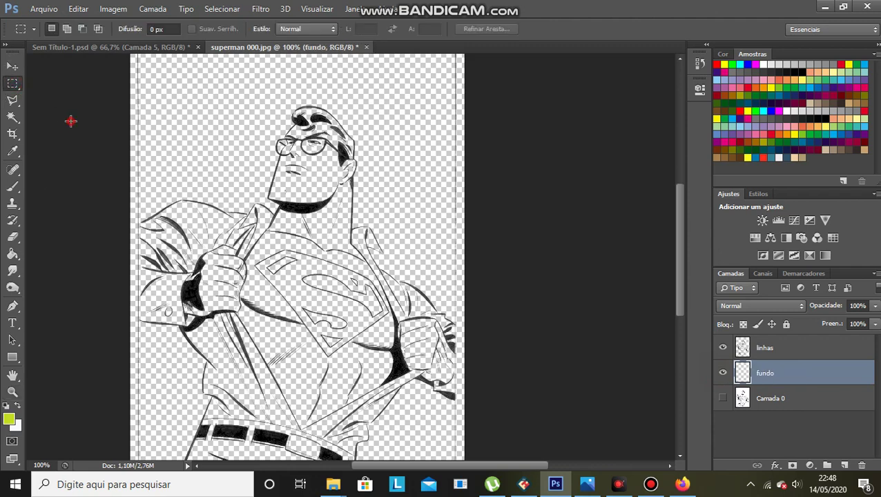
left_click(8, 419)
left_click(386, 179)
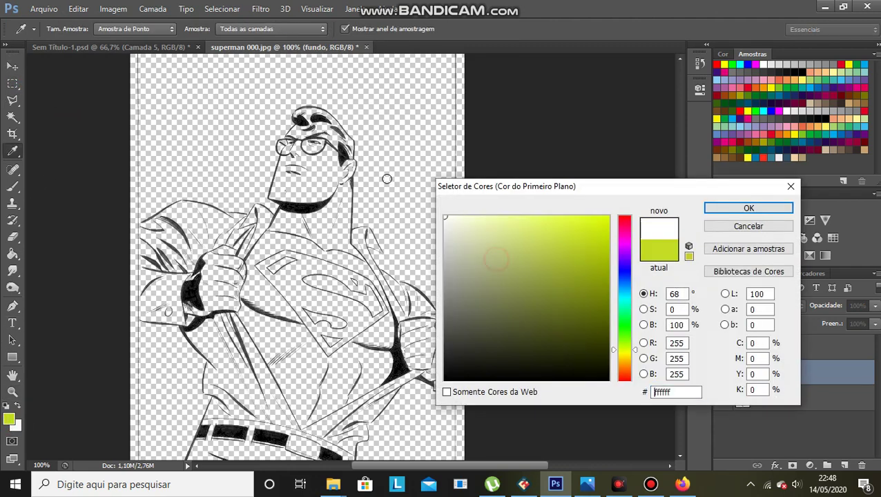
left_click(753, 208)
left_click(13, 254)
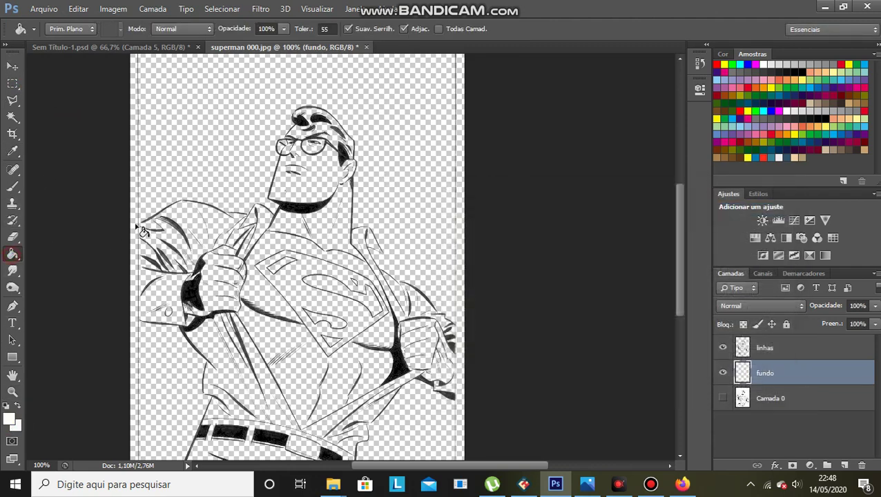
left_click(228, 162)
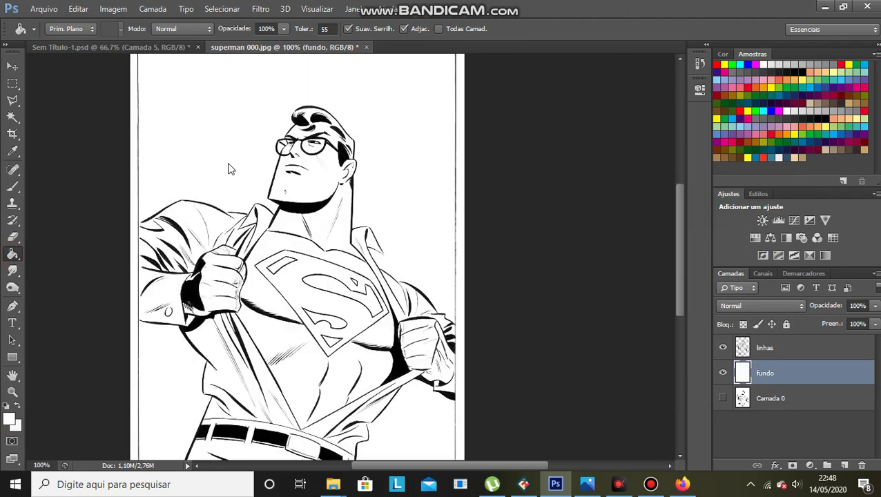
- Create a layer group above fundo, undo it, and add a new empty layer there instead
left_click_drag(683, 210, 678, 232)
key("m")
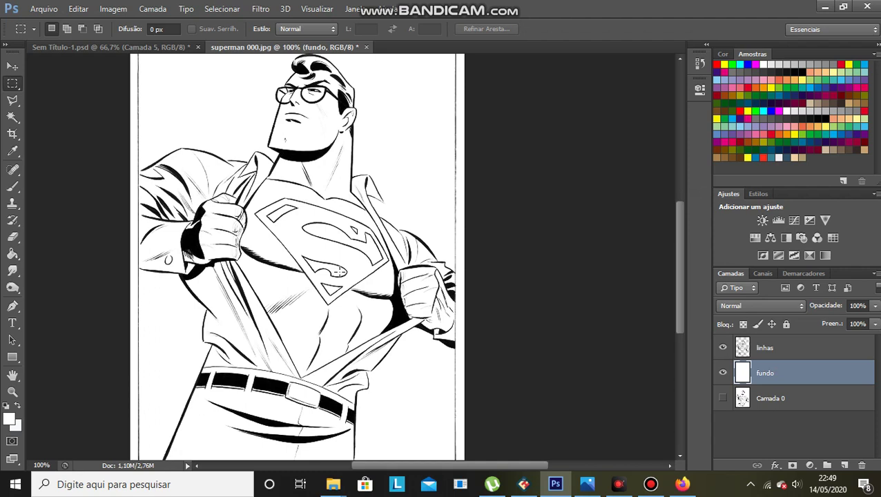
left_click(828, 466)
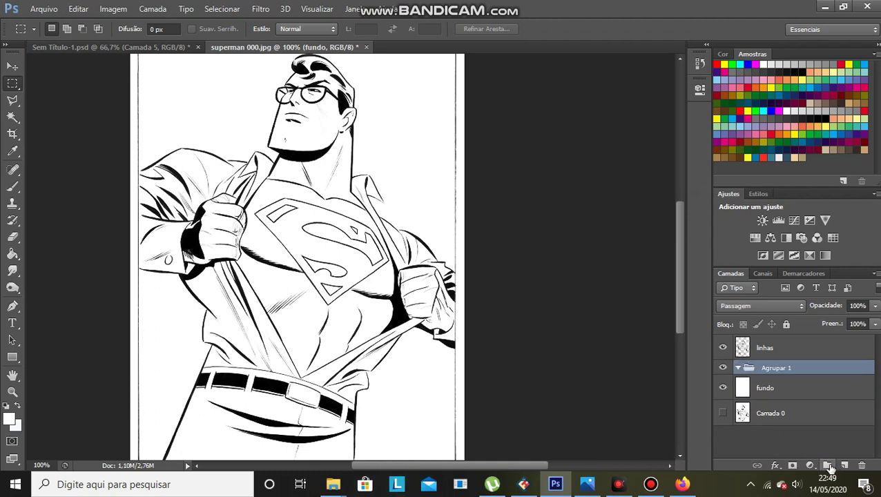
key("ctrl+z")
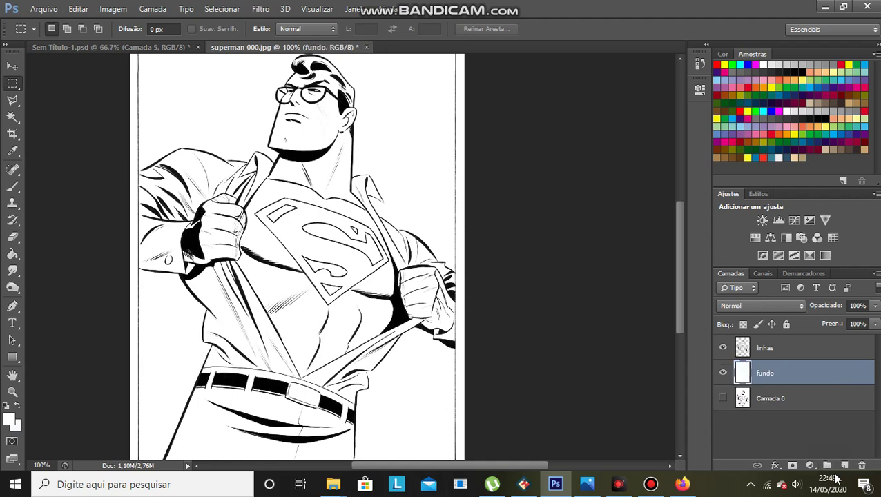
left_click(844, 466)
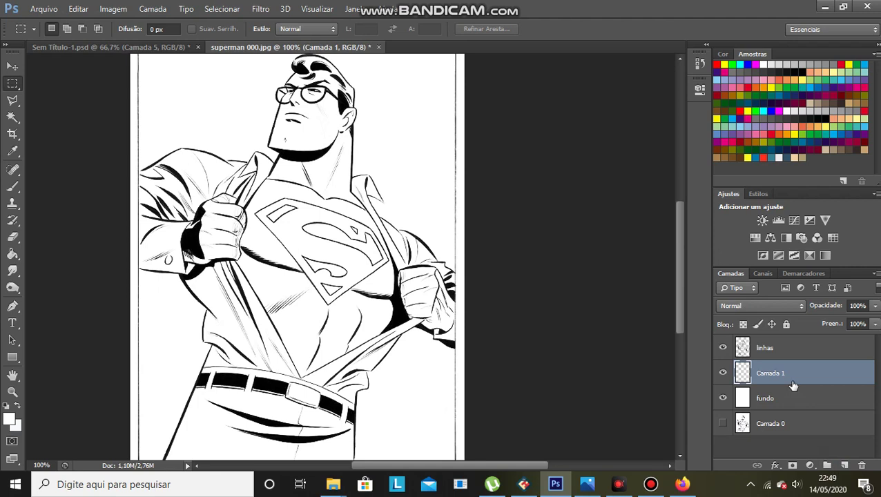
- Choose the Brush tool for work on the head at 200% zoom and set the foreground colour to yellow-green #dcfb0c
left_click(13, 101)
left_click(12, 392)
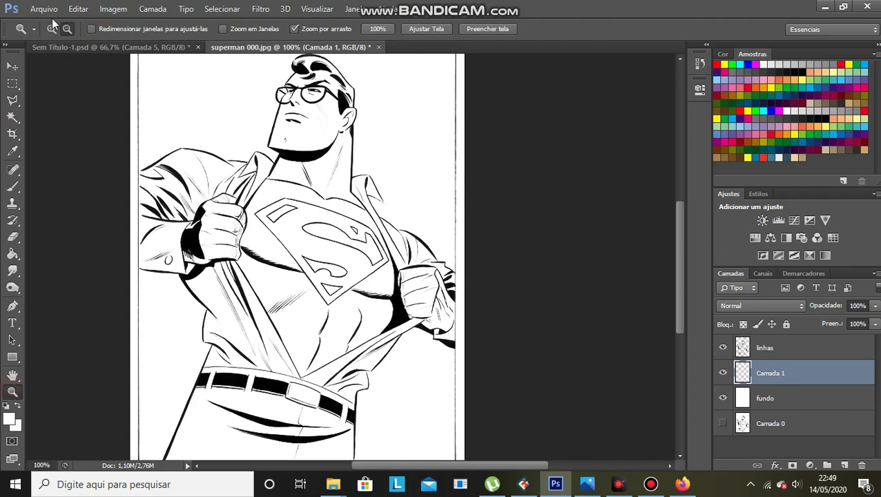
left_click(322, 122)
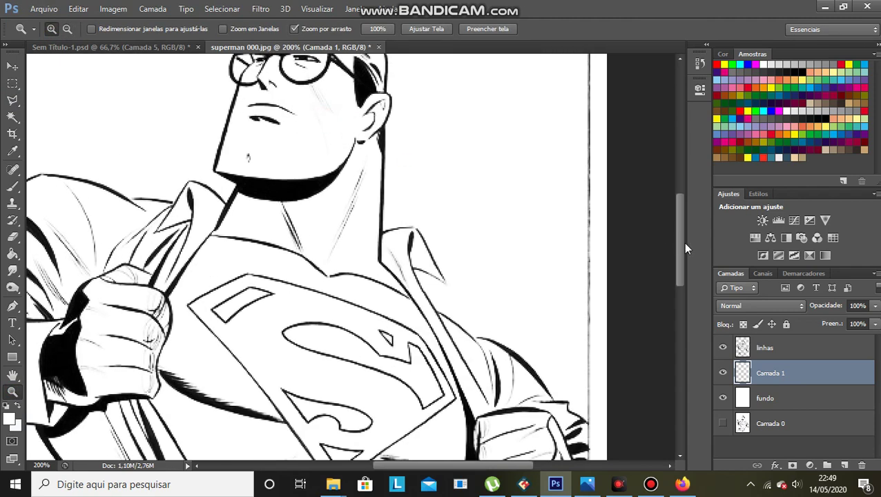
left_click_drag(685, 249, 676, 220)
left_click(12, 185)
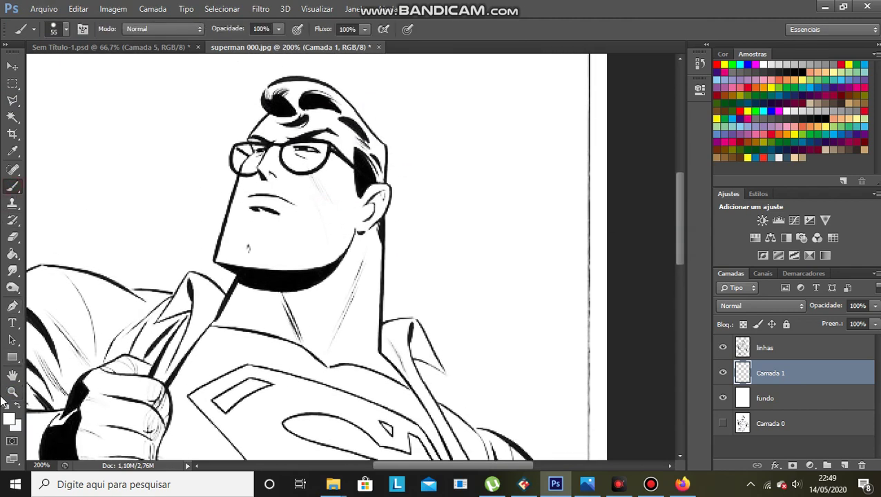
left_click(8, 420)
left_click(598, 223)
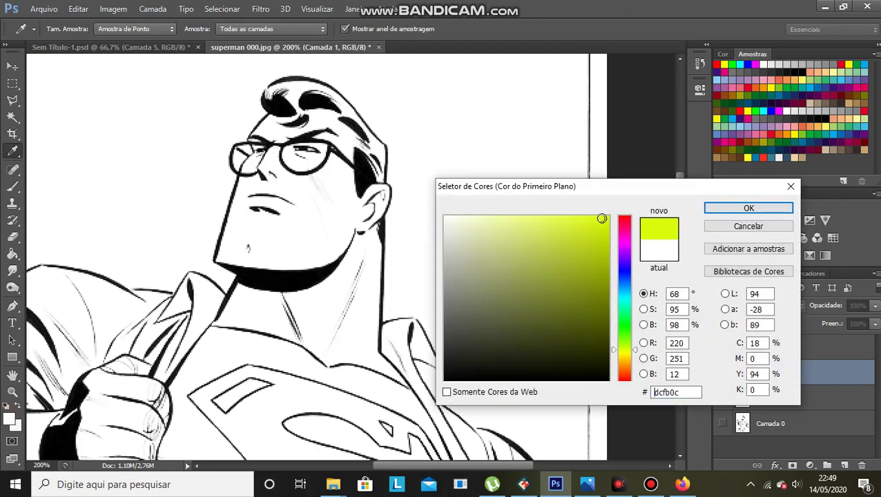
left_click(718, 209)
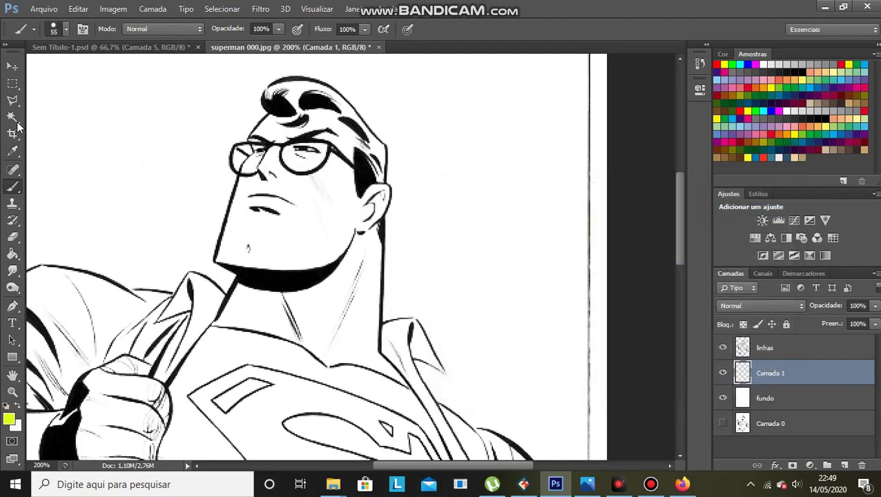
- Choose a hard round brush tip and set its size to 27 px
left_click(66, 29)
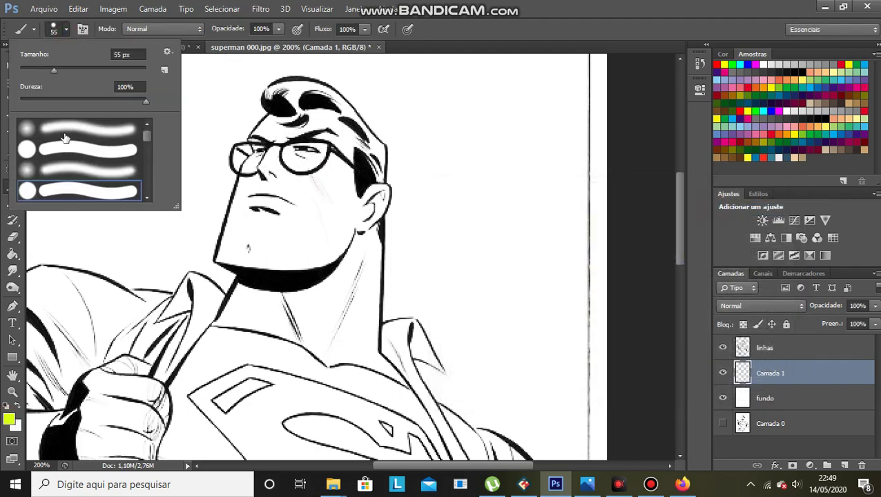
left_click(146, 134)
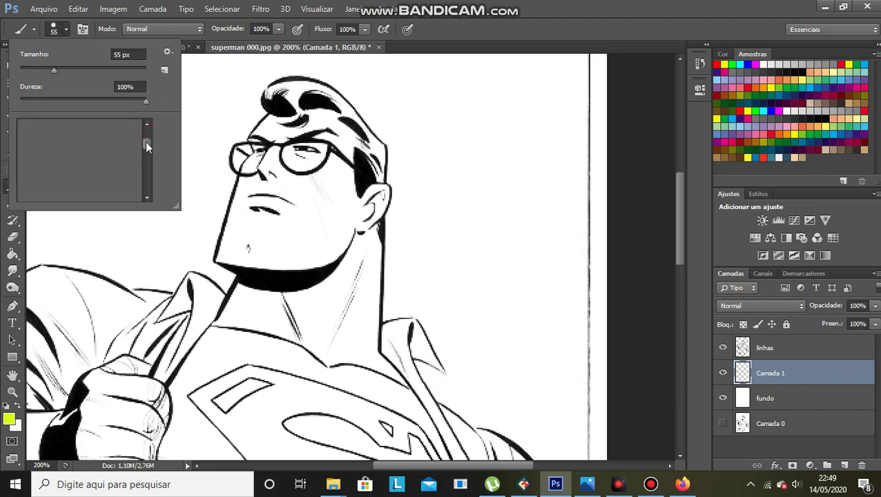
left_click(58, 150)
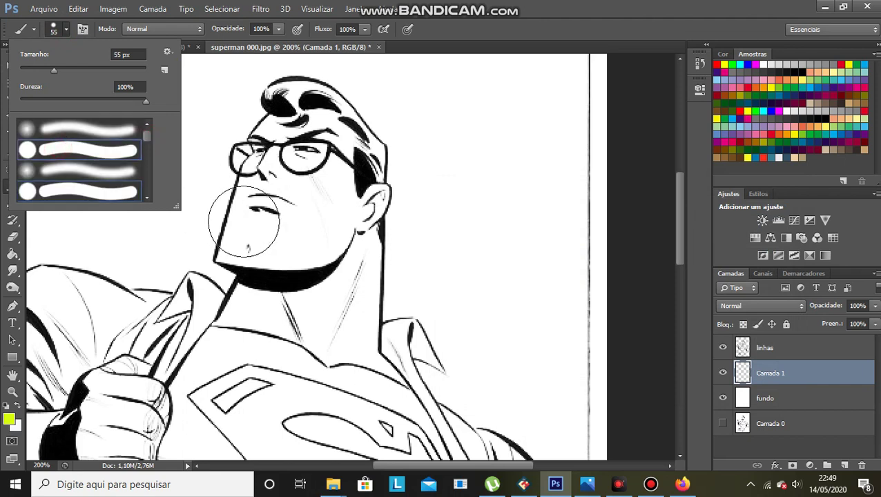
left_click_drag(52, 62, 41, 65)
- Paint yellow-green freehand over the lower face and neck on Camada 1, and undo the painting
left_click(263, 196)
mouse_move(262, 197)
left_mouse_down()
mouse_move(251, 197)
mouse_move(228, 255)
mouse_move(295, 250)
mouse_move(344, 210)
mouse_move(307, 196)
mouse_move(271, 207)
mouse_move(243, 303)
mouse_move(316, 257)
mouse_move(338, 301)
mouse_move(360, 222)
mouse_move(348, 267)
mouse_move(364, 245)
mouse_move(354, 298)
mouse_move(248, 250)
left_mouse_up()
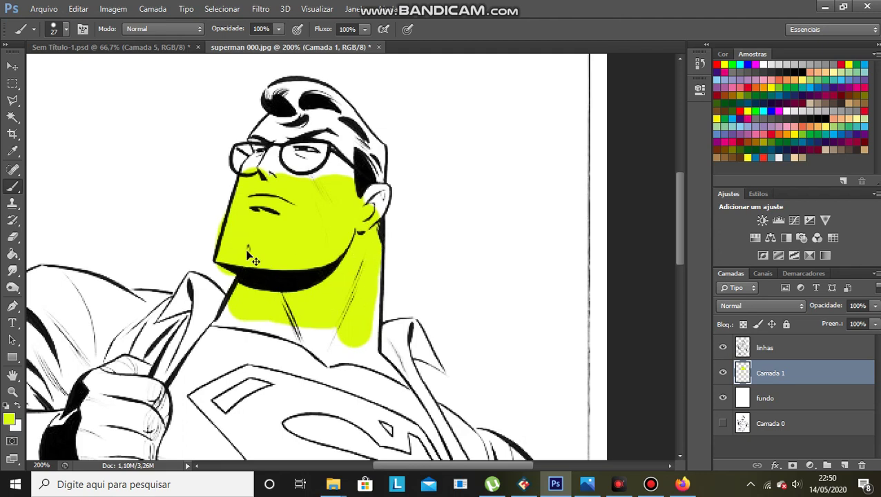
key("ctrl+z")
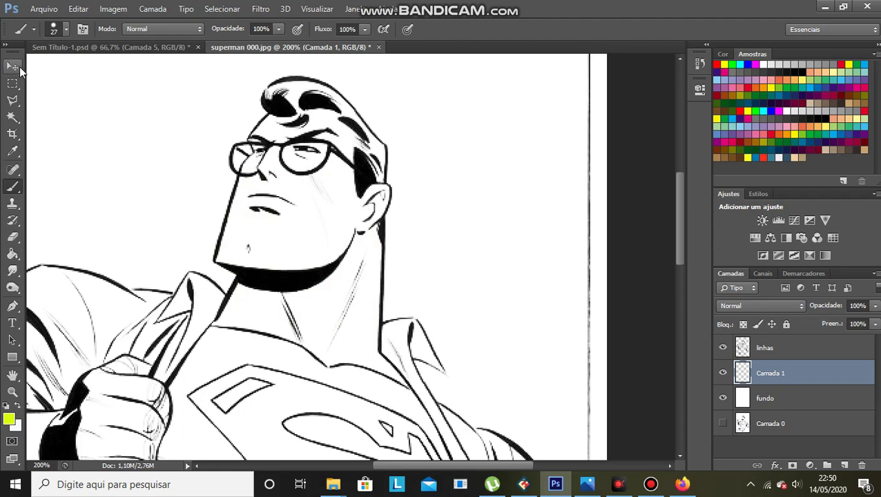
- Start a Polygonal Lasso outline on Camada 1 where the neck meets the collar, and trace up the neck and around the ear
left_click(13, 101)
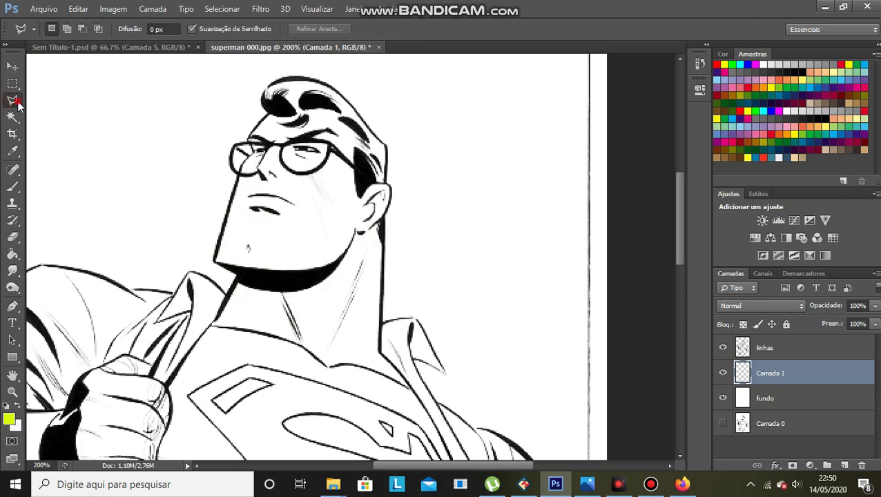
right_click(18, 102)
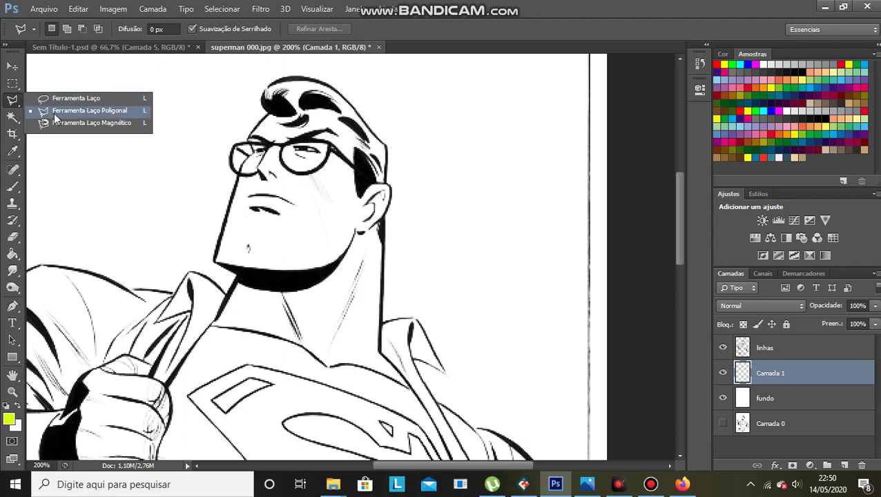
left_click(55, 112)
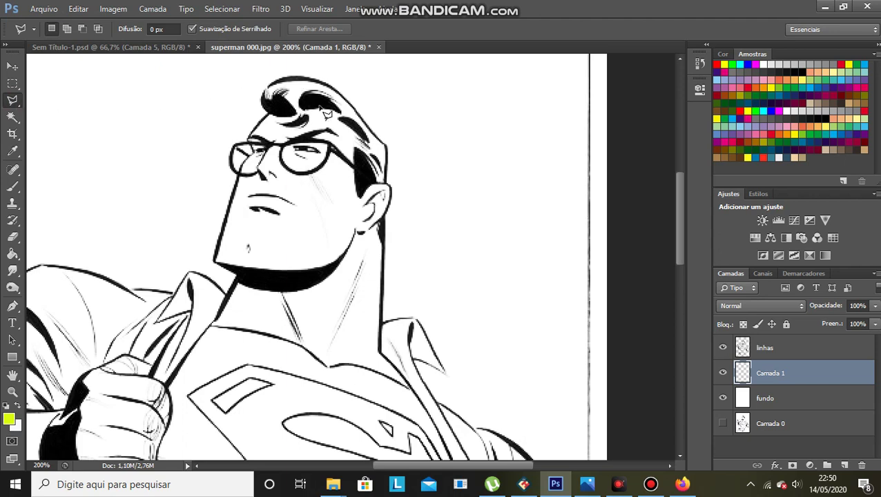
left_click(384, 322)
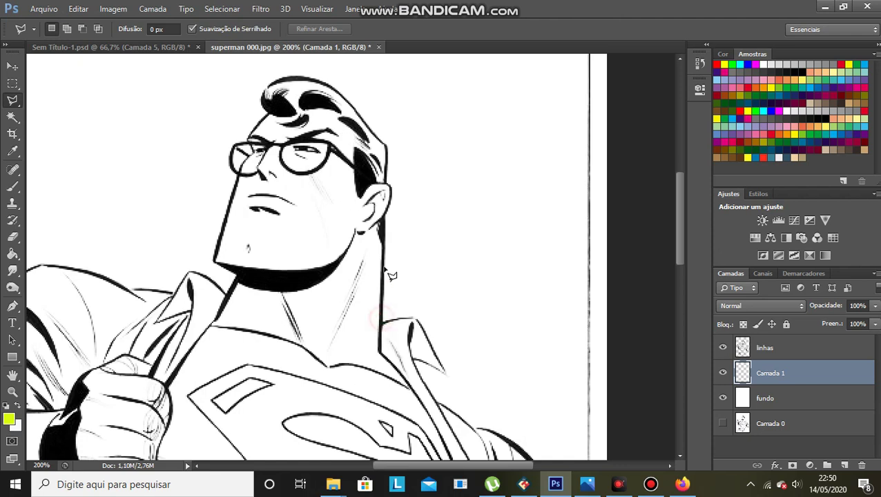
left_click(384, 215)
left_click(392, 195)
left_click(391, 187)
left_click(388, 184)
- Continue the lasso outline from above the ear over the top of the hair and down the curl to the forehead
left_click(385, 144)
left_click(365, 124)
left_click(325, 78)
left_click(294, 77)
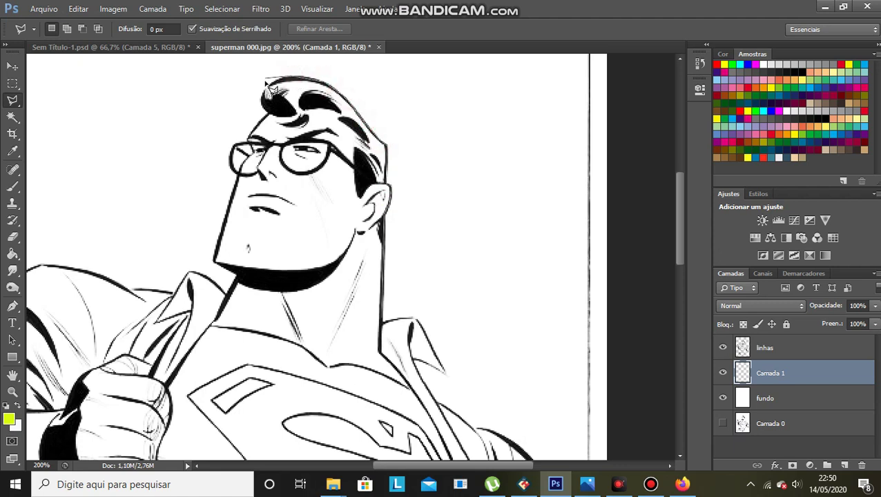
left_click(270, 89)
left_click(264, 94)
left_click(263, 108)
left_click(251, 124)
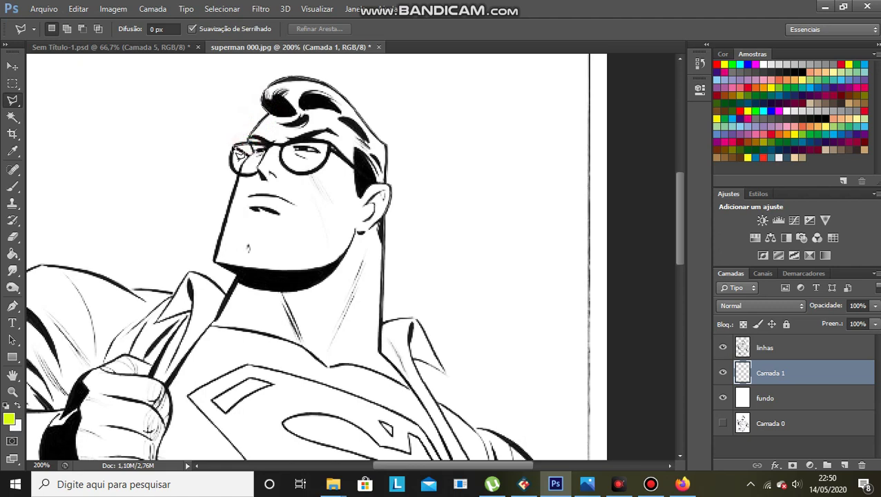
- Extend the lasso outline around the front of the glasses and down the face edge to beneath the chin
left_click(229, 157)
left_click(237, 165)
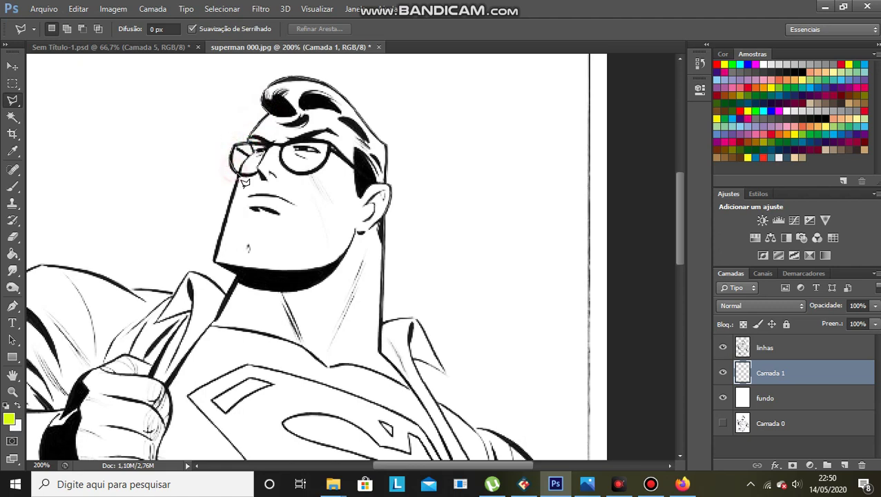
left_click(217, 253)
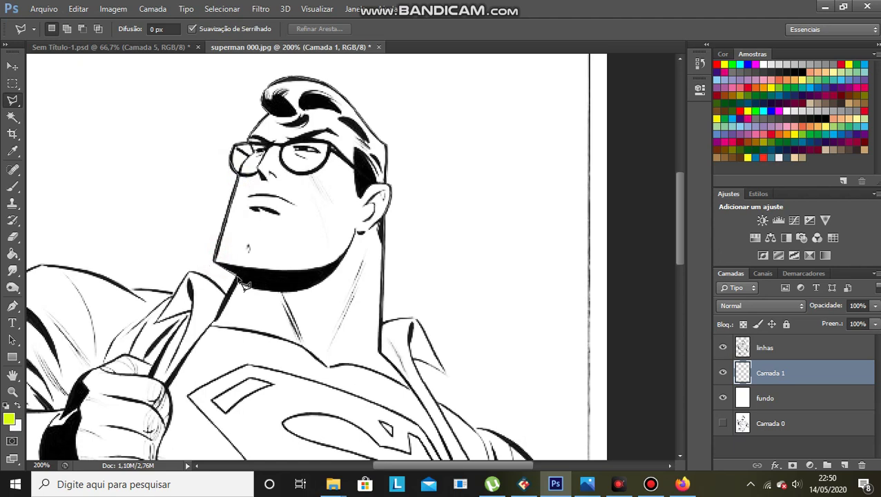
left_click(230, 267)
- Trace the lasso outline over the shirt collar and along the shoulder to the drawing's left border
left_click(207, 281)
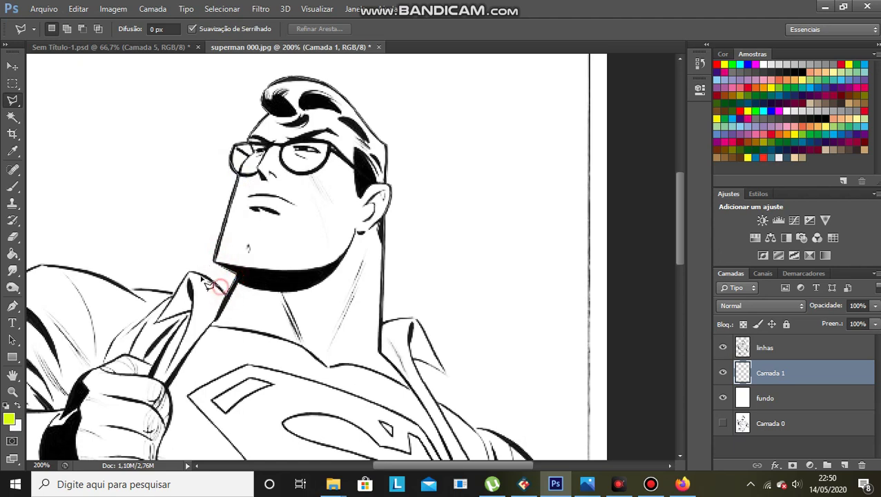
left_click(193, 278)
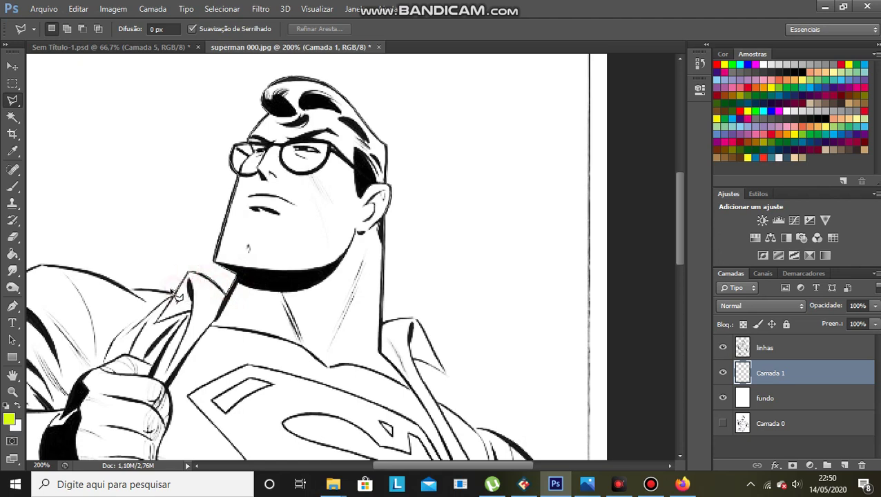
left_click(149, 291)
scroll(133, 297, "left", 5)
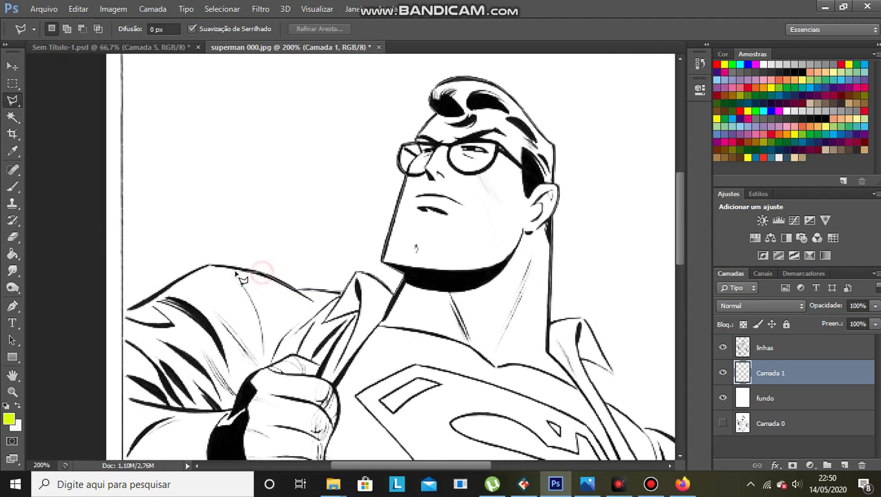
left_click(223, 266)
left_click(204, 264)
left_click(131, 308)
- Continue the lasso outline down the drawing's left border, beneath the sleeve cuff and down the outer edge of the shirt
scroll(131, 317, "down", 5)
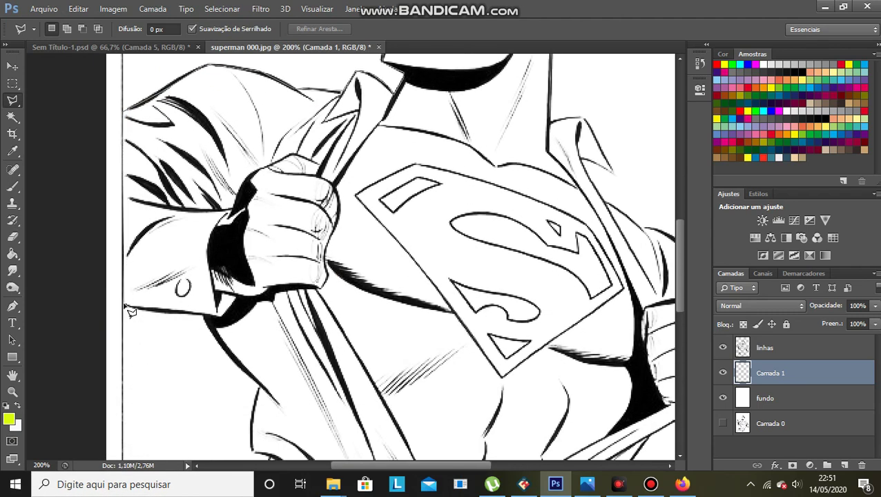
left_click(123, 305)
left_click(192, 314)
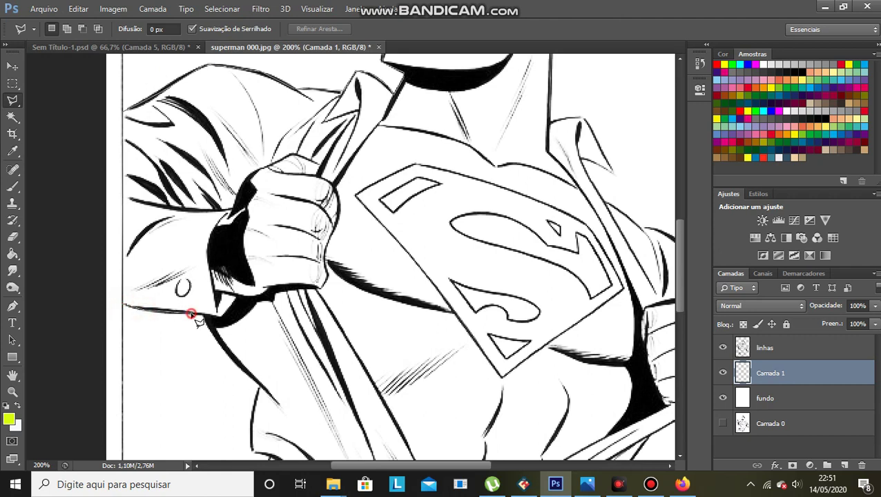
left_click(206, 315)
left_click(215, 337)
left_click(235, 365)
left_click(260, 389)
left_click(257, 390)
left_click(252, 421)
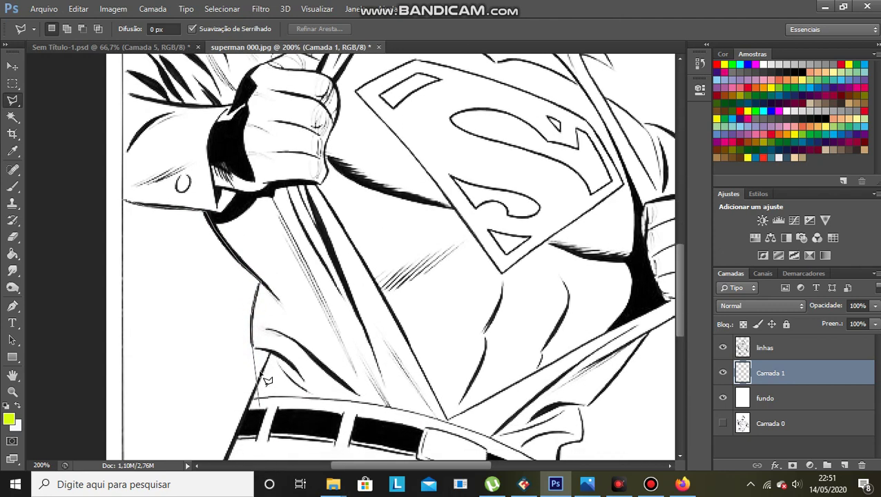
- Trace the lasso outline around the shirt fold, down the trouser leg and across the drawing's bottom border to the opposite leg
left_click(261, 356)
left_click(265, 360)
left_click(254, 413)
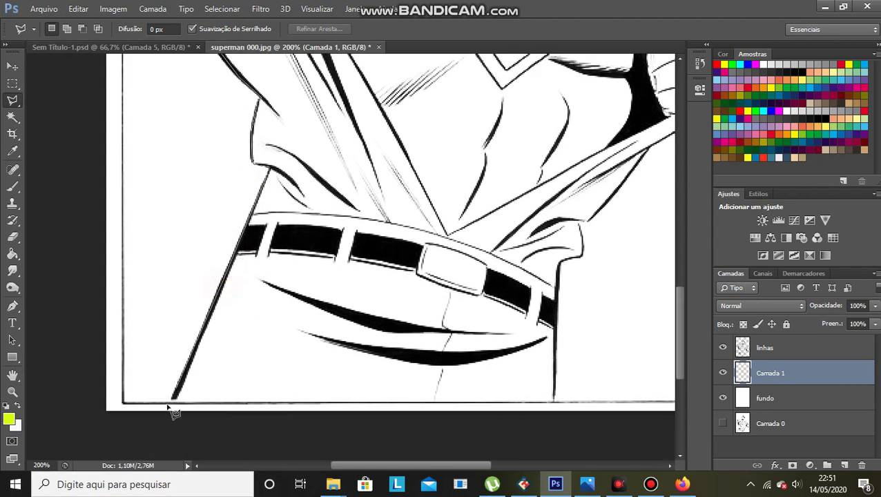
left_click(171, 406)
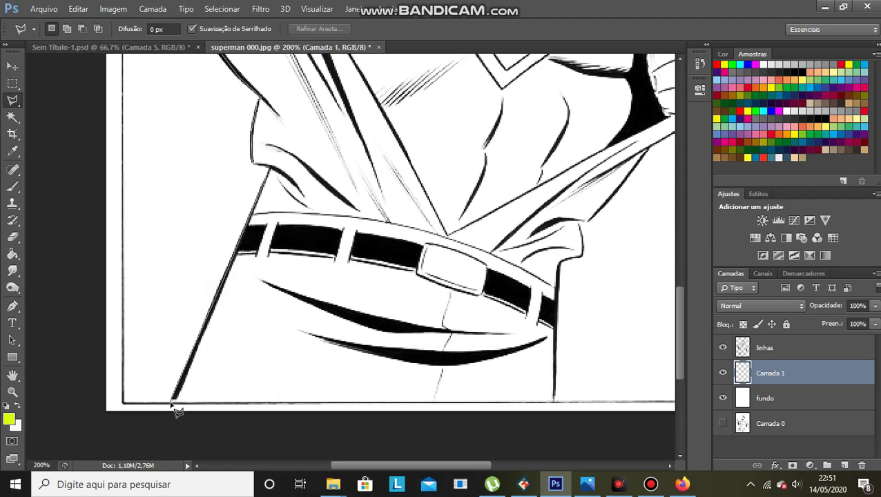
left_click(554, 401)
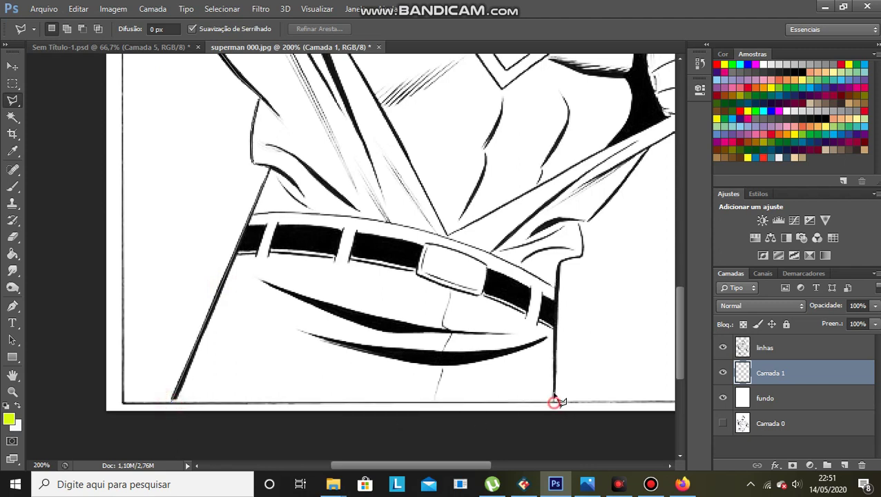
- Extend the lasso outline from the bottom border up the opposite hip and around the shirt bulge above the belt
left_click(559, 266)
left_click(563, 257)
left_click(583, 256)
left_click(584, 244)
left_click(580, 223)
left_click(590, 218)
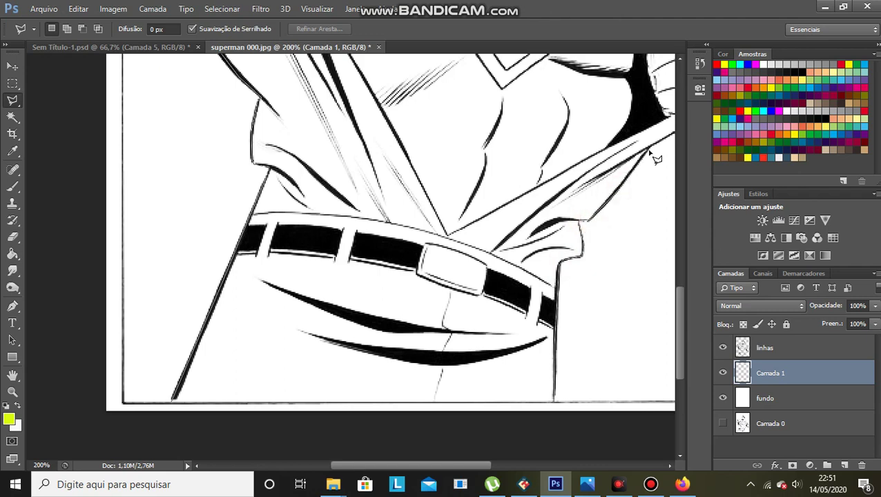
- Trace the lasso outline up the pulled-open shirt edge and beneath the fist and cuff to the drawing's right border
left_click_drag(648, 141, 429, 143)
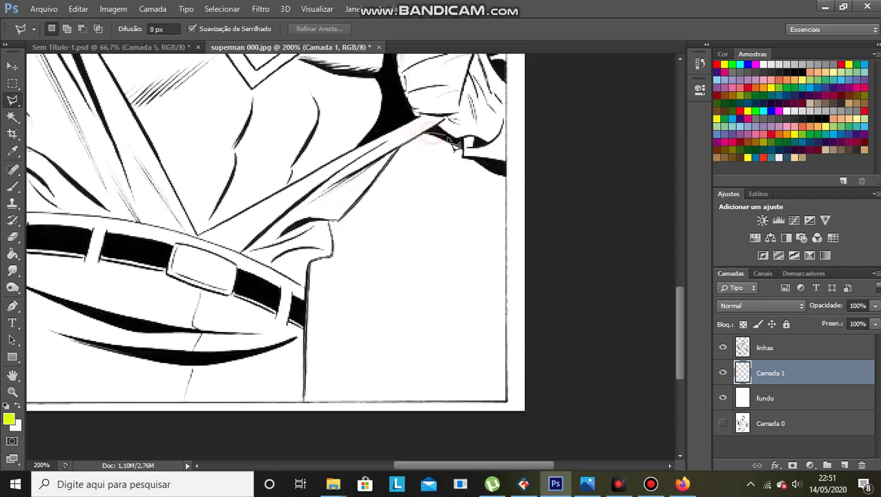
left_click(457, 153)
left_click(495, 175)
left_click(531, 177)
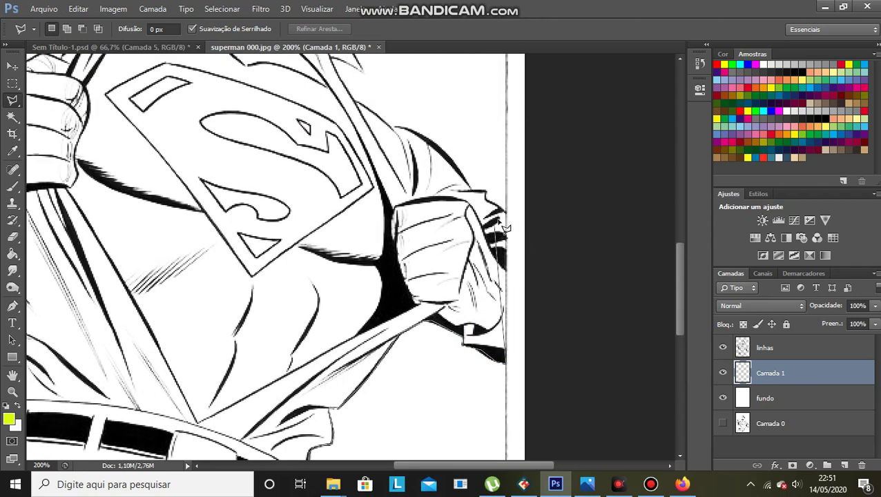
- Continue the lasso outline up the right border, around the sleeve folds and along the upper arm toward the shoulder
left_click(501, 208)
left_click(481, 191)
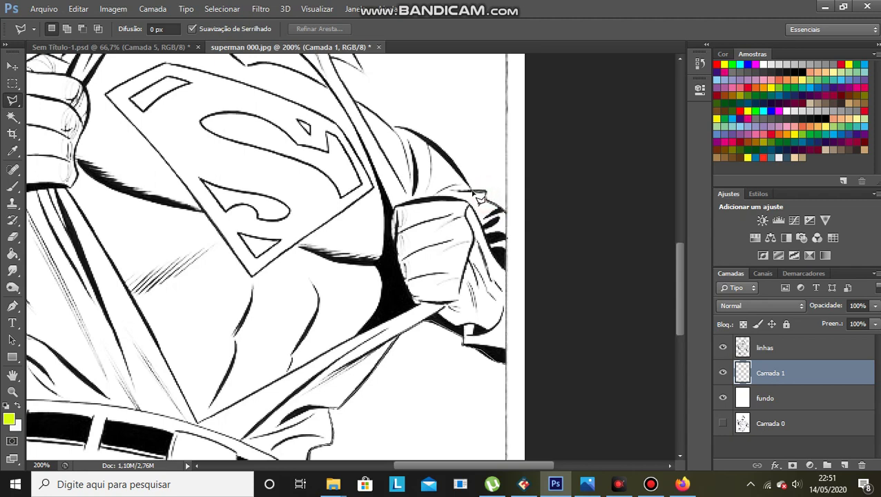
left_click(472, 187)
left_click(443, 150)
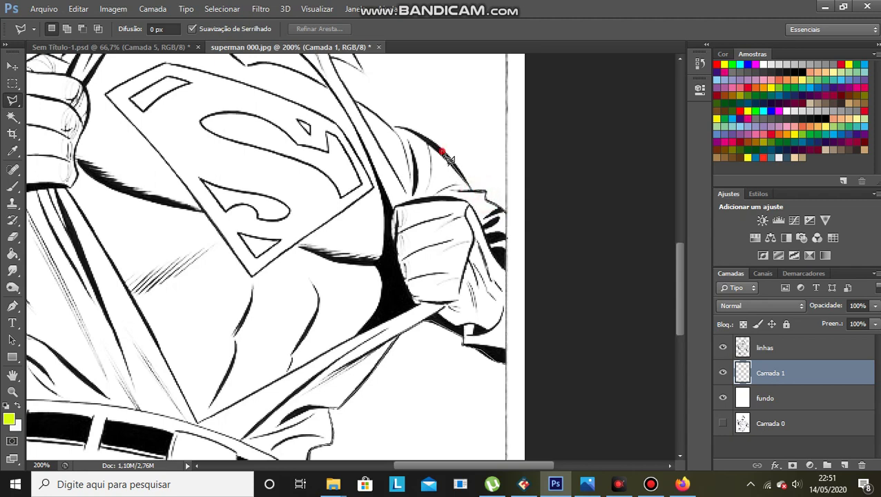
left_click(409, 131)
left_click(394, 130)
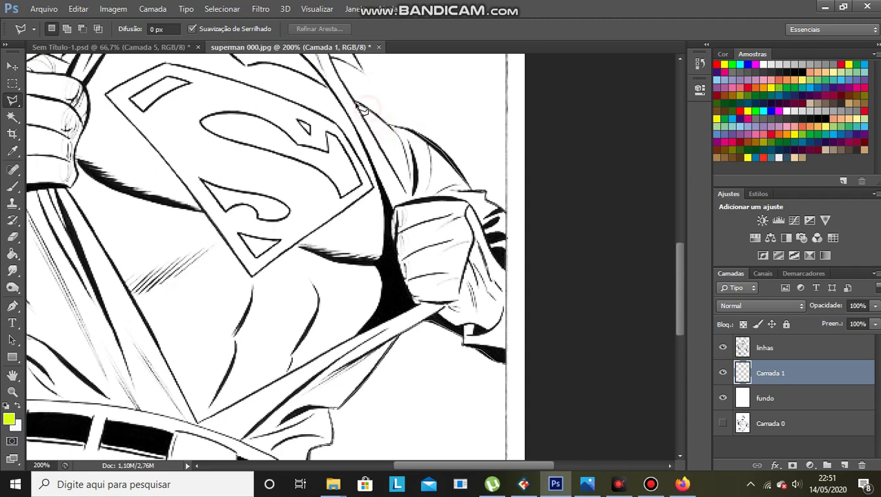
- Trace the lasso outline around the collar flap and close it at the neck to select the whole figure
scroll(353, 100, "up", 5)
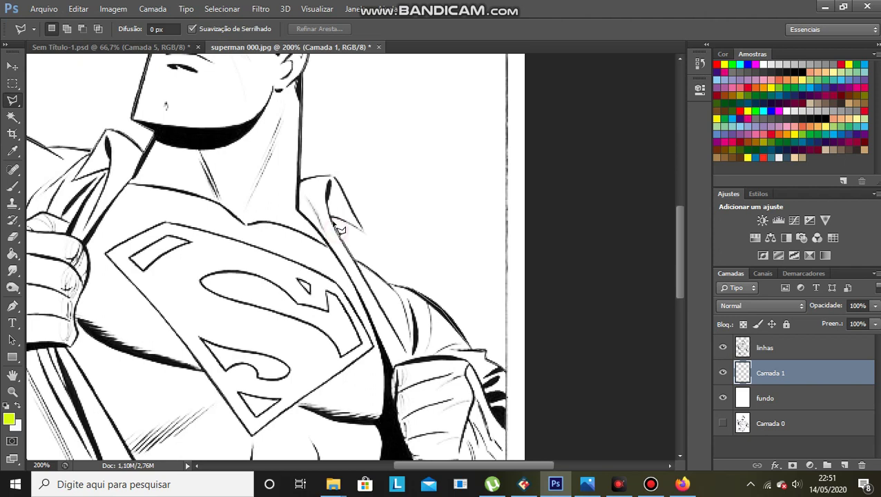
left_click(334, 219)
left_click(360, 211)
left_click(320, 181)
left_click(298, 173)
left_click(300, 173)
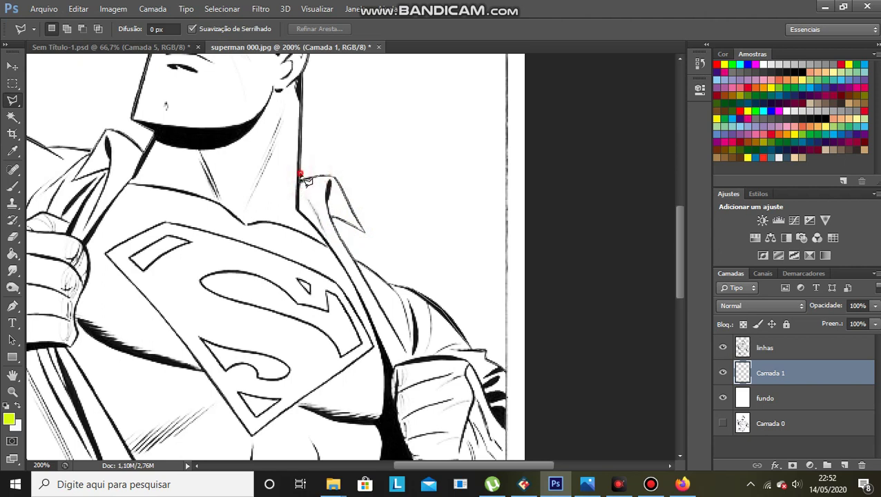
double_click(300, 173)
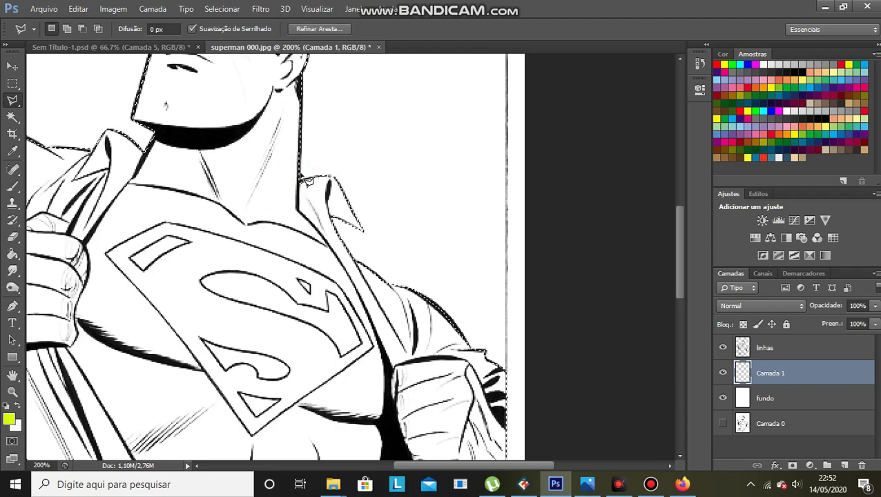
- Fill the selected figure on Camada 1 with the grey b7b7b4
left_click(13, 392)
left_click(67, 29)
left_click(278, 258)
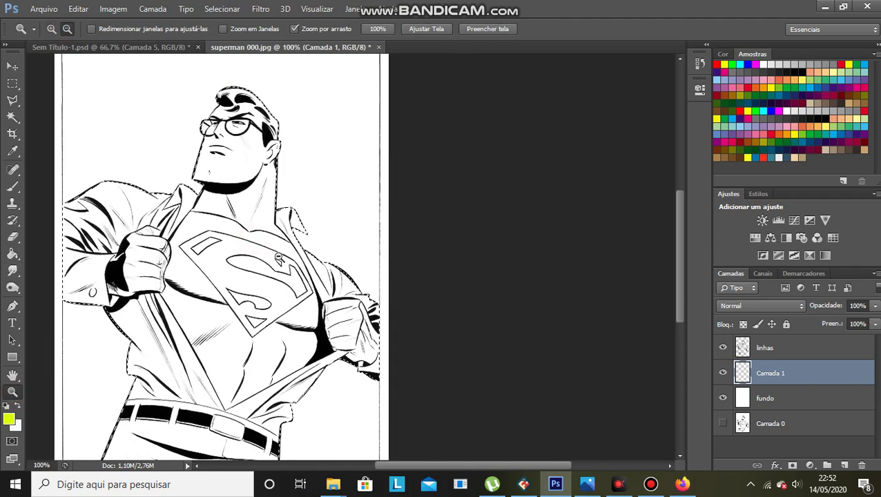
left_click(278, 257)
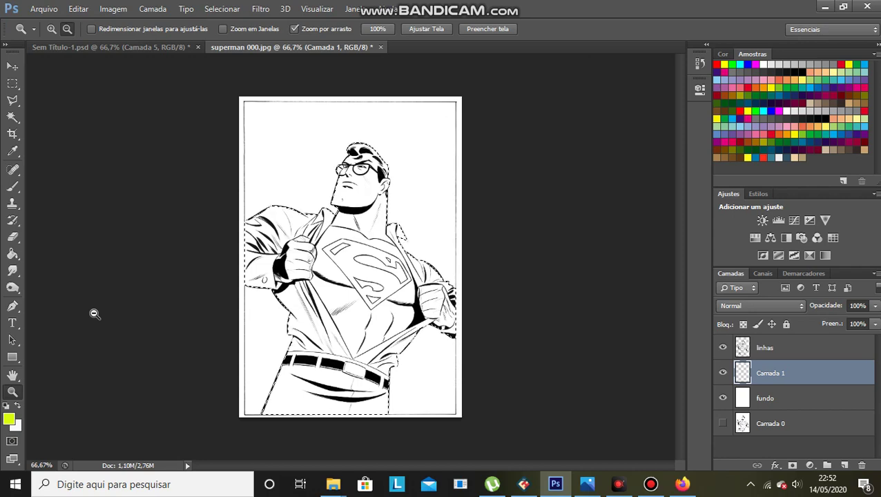
left_click(10, 421)
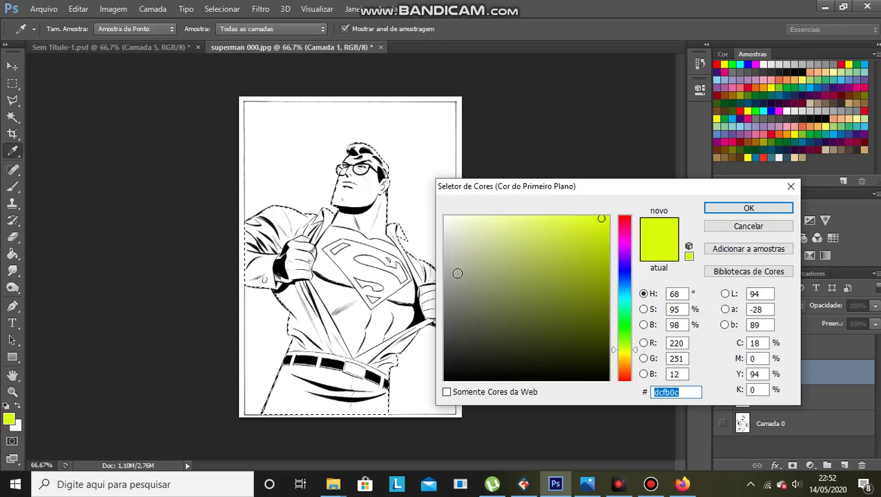
left_click(446, 262)
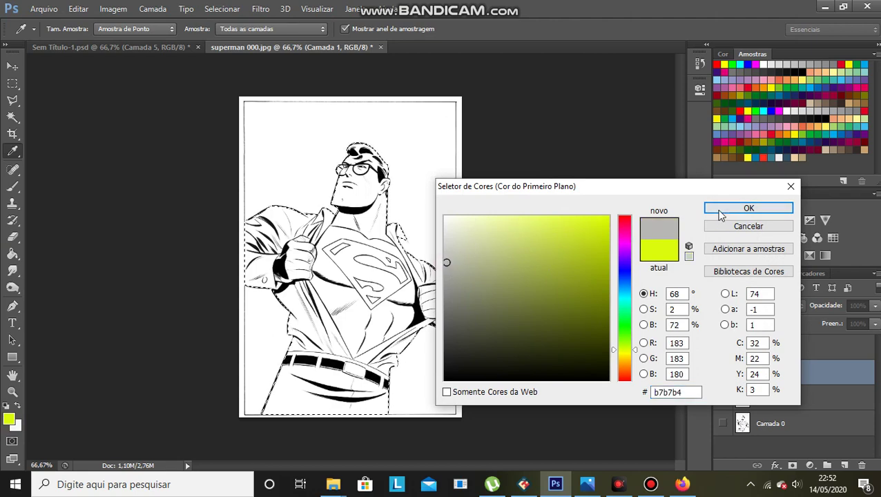
left_click(748, 208)
left_click(13, 254)
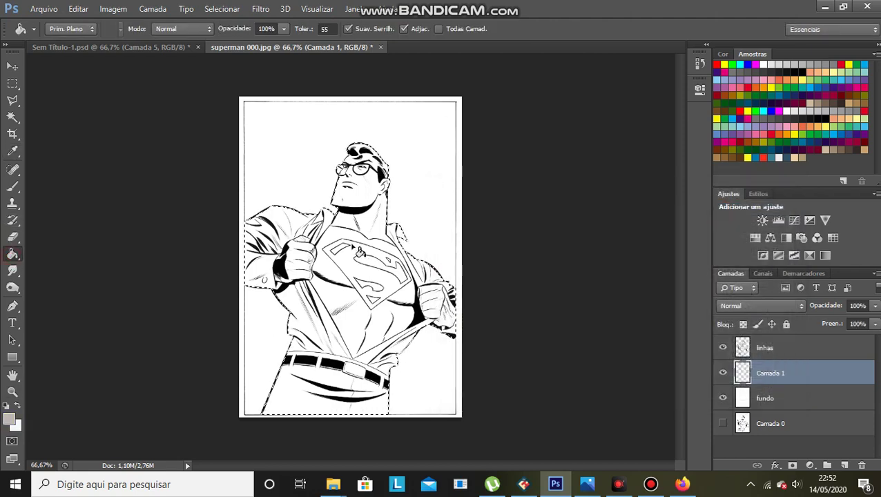
left_click(353, 231)
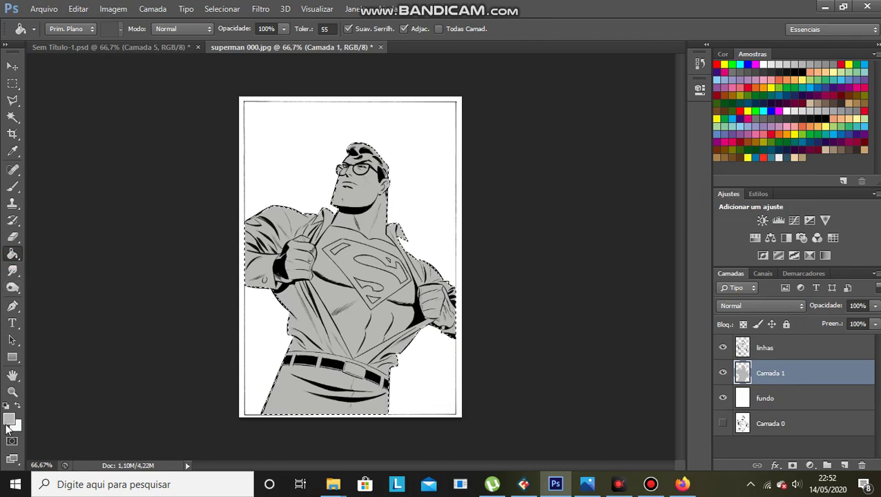
- Refill the selected figure on Camada 1 with the lighter grey c2c2c0 and deselect it
left_click(9, 419)
left_click(445, 257)
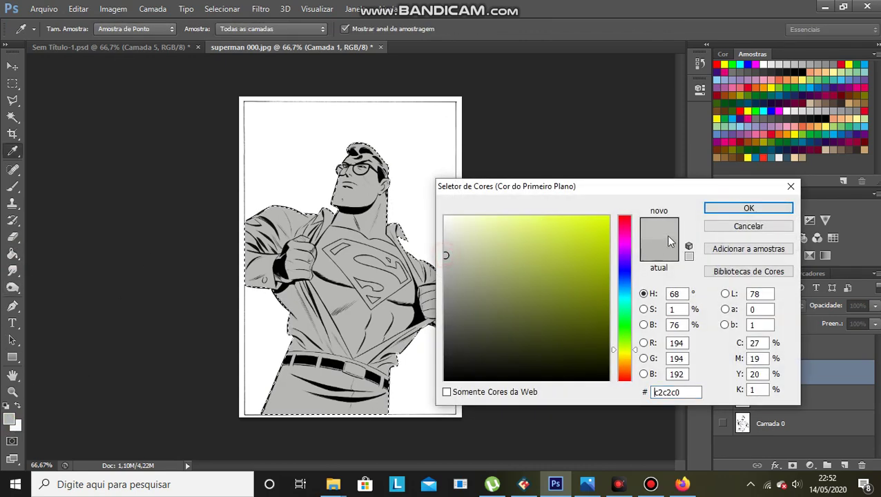
left_click(748, 207)
left_click(353, 305)
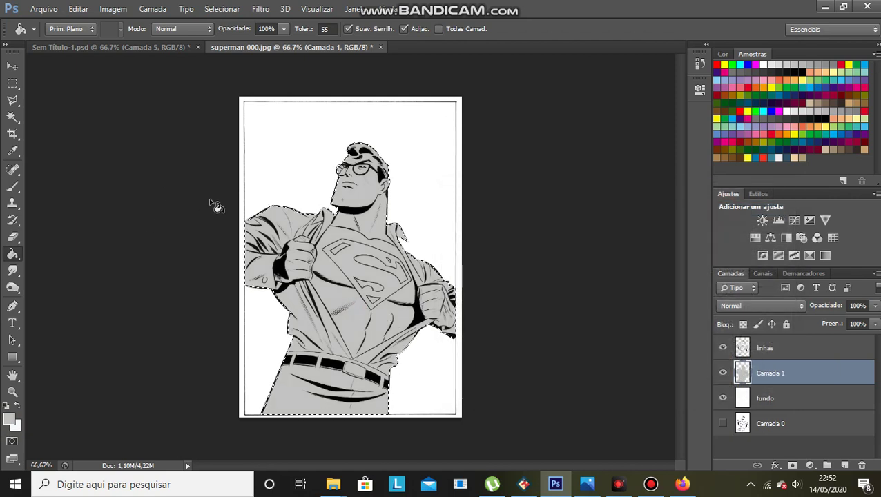
left_click(12, 83)
left_click(297, 163)
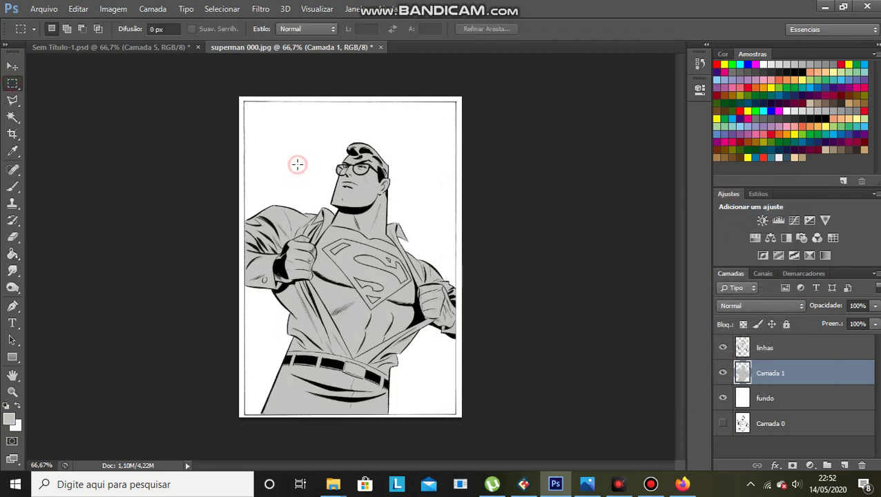